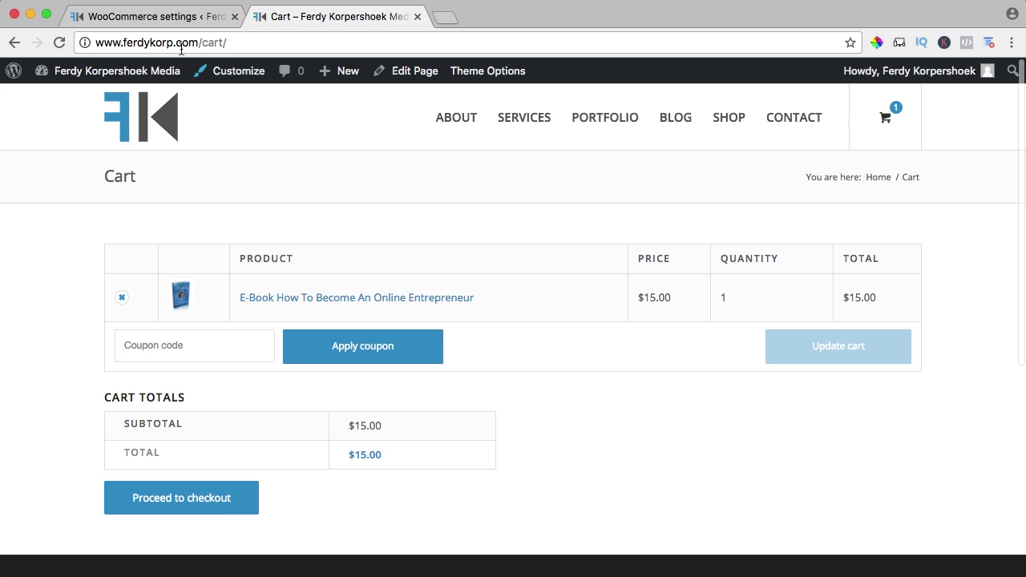
- Go from the cart to the WooCommerce Coupons page, which has no coupons yet
click(158, 18)
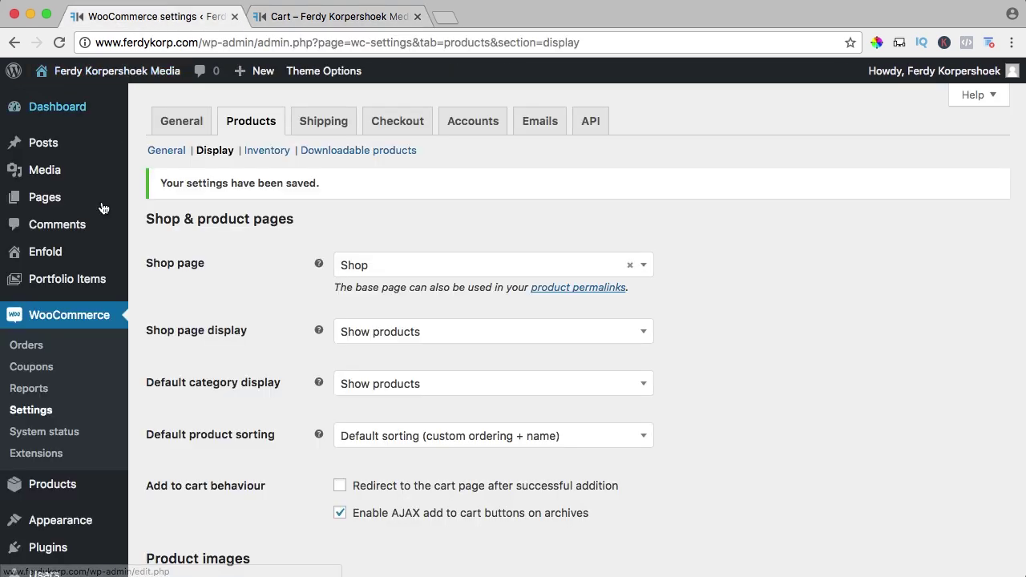
click(32, 371)
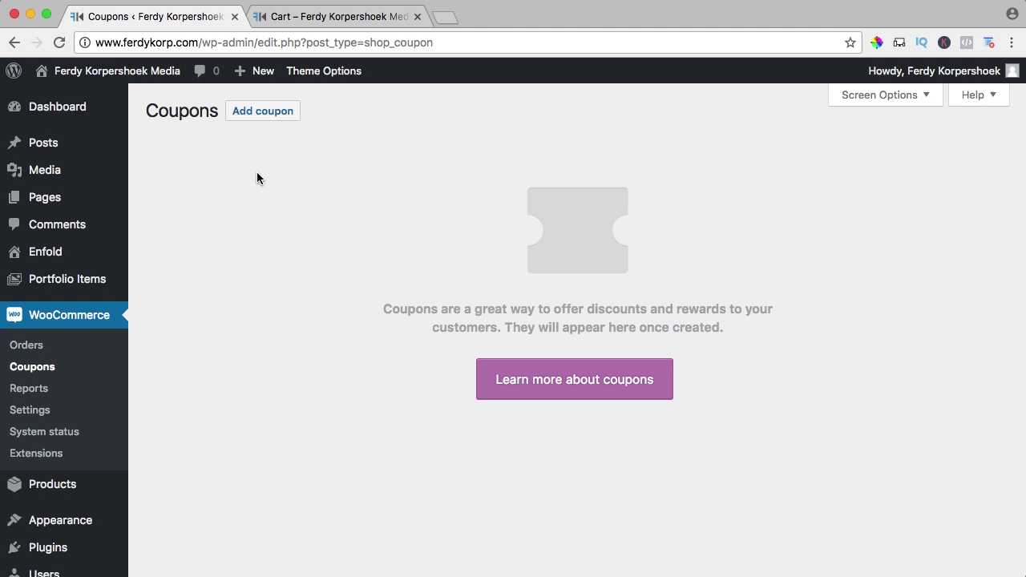
- Add a new coupon with code 10percent and description 'Get 10 percent off using this coupon code'
click(261, 118)
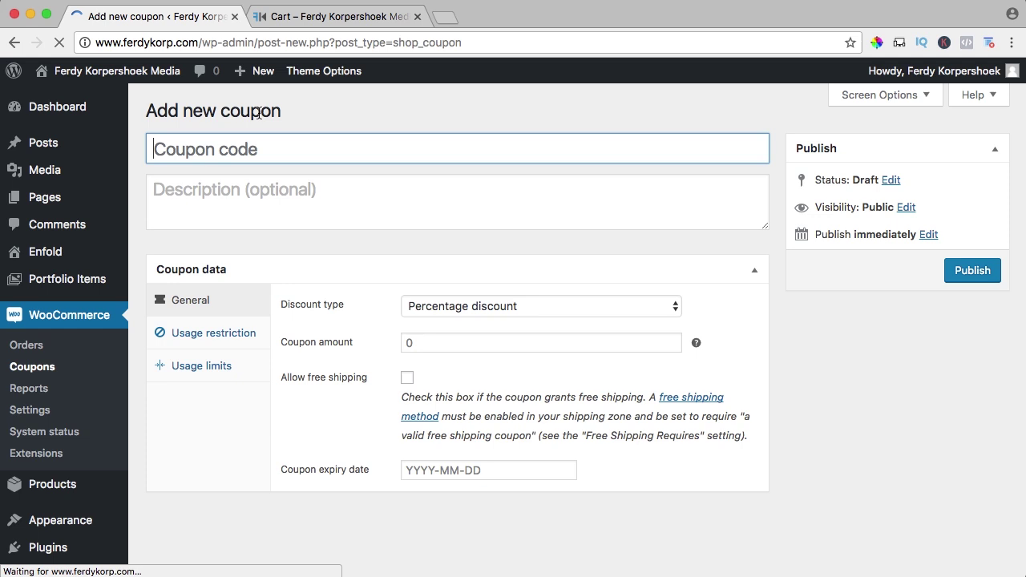
click(241, 149)
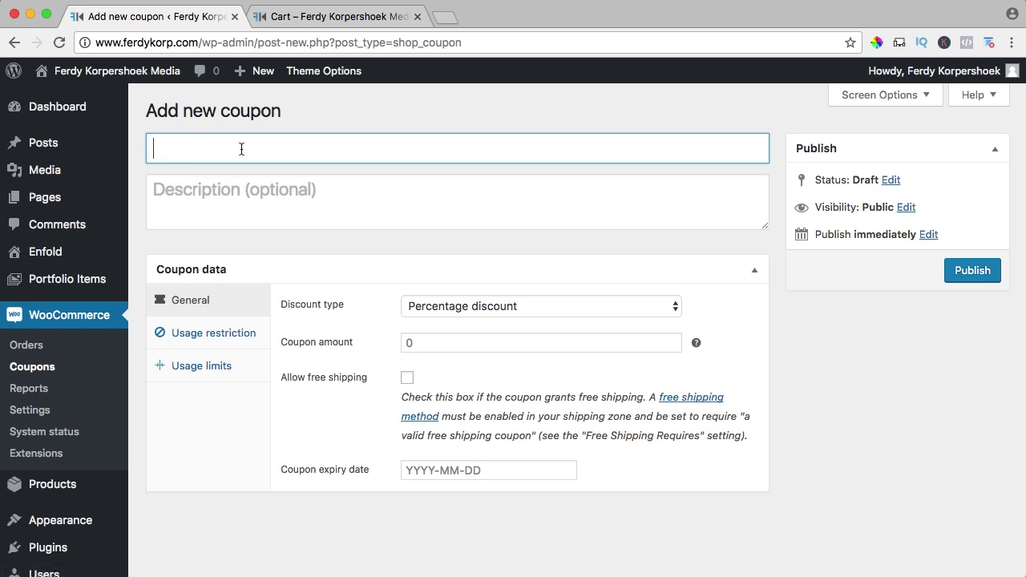
text(10percent)
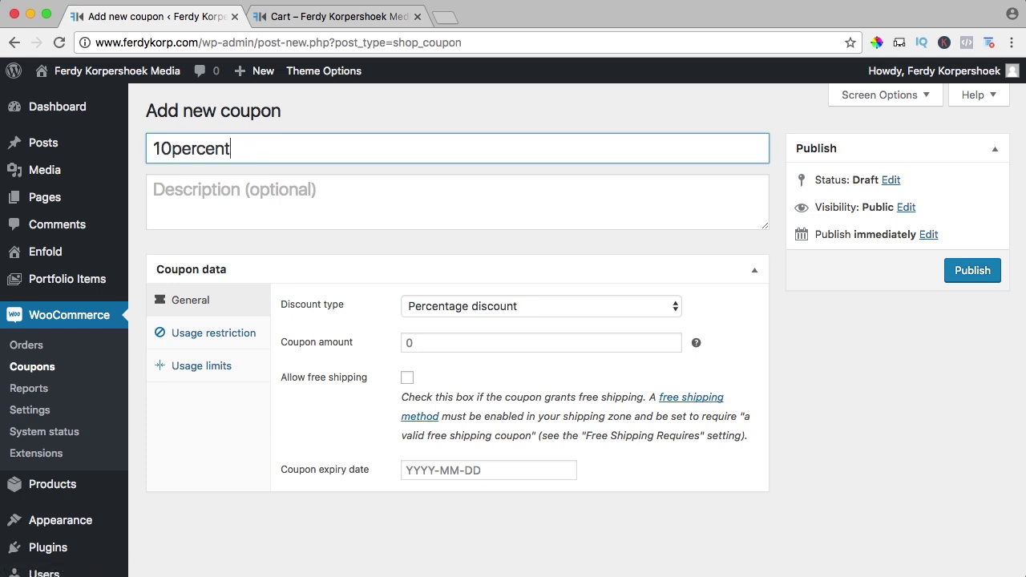
click(157, 191)
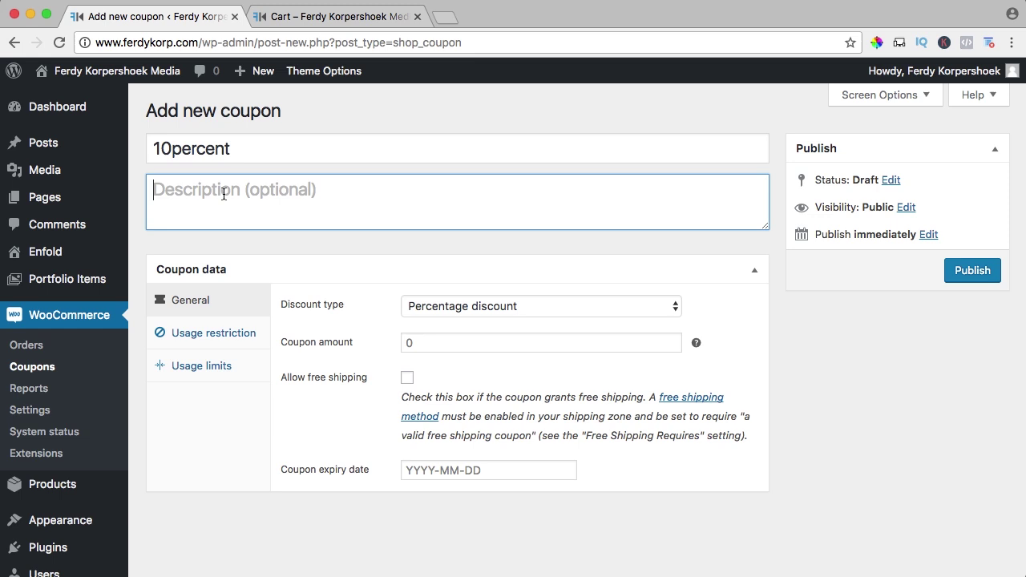
text(Ge)
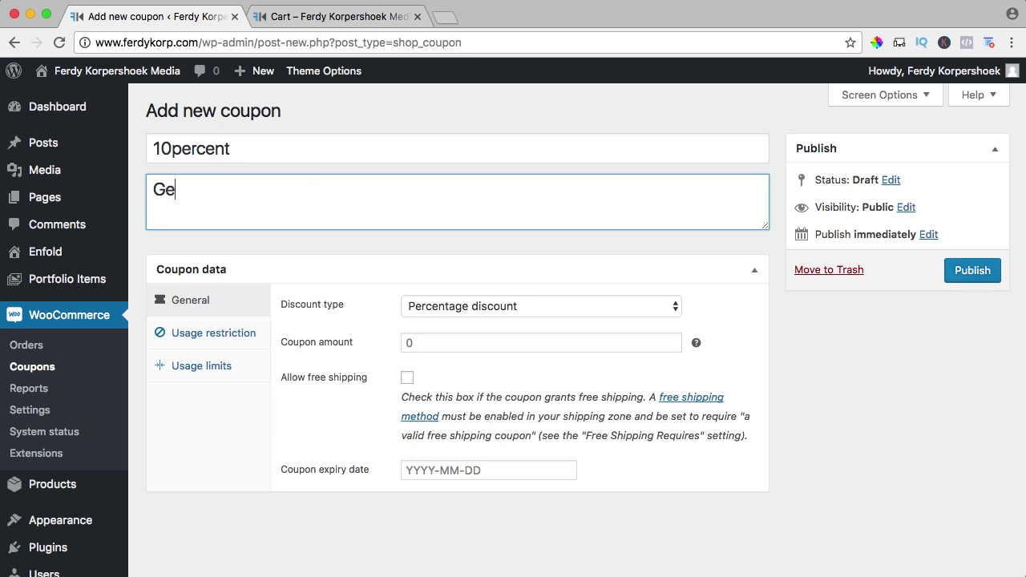
text(t 10 percent )
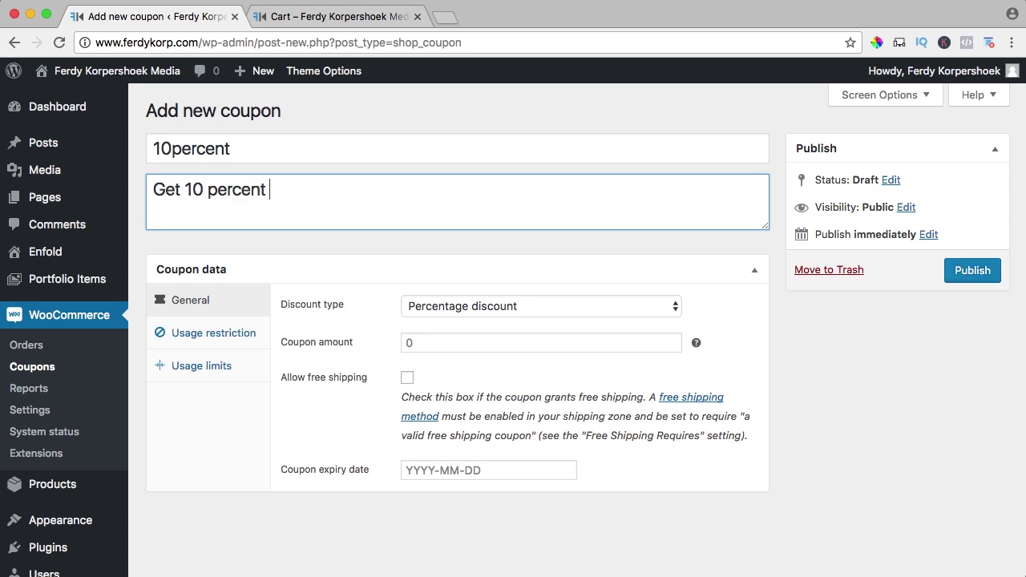
text(off using thi)
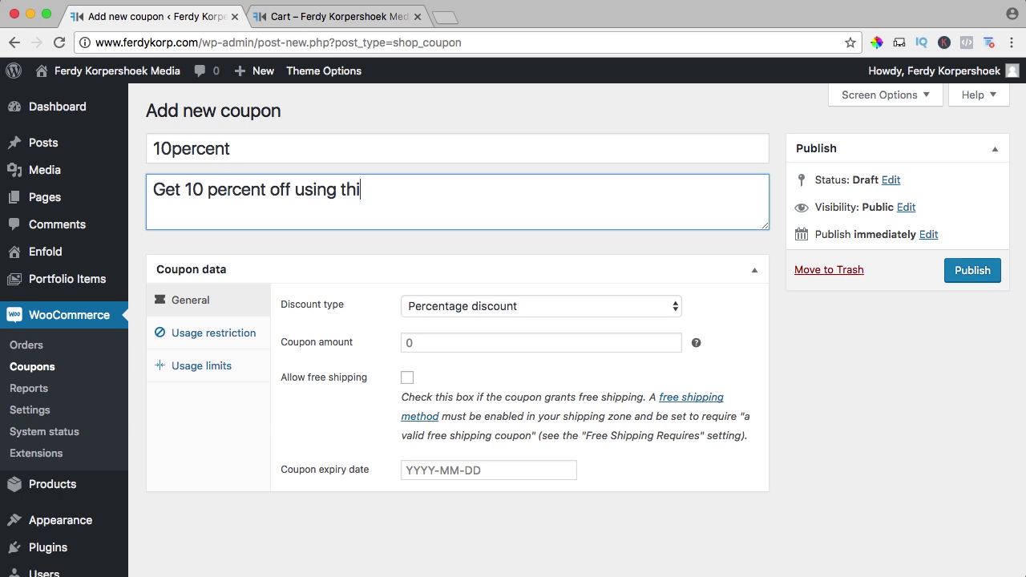
text(s coupon coe)
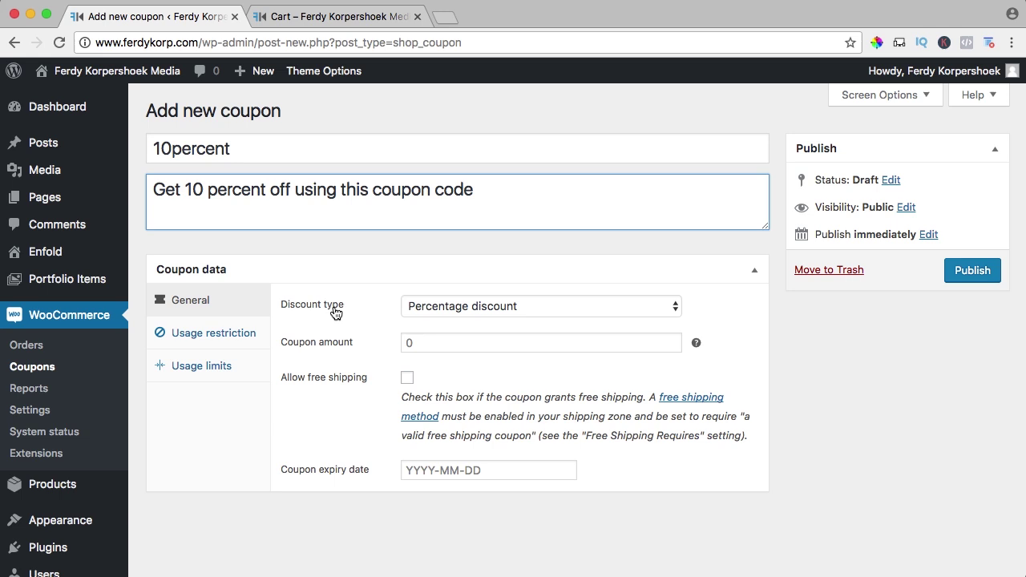
- Keep Percentage discount as the type and set the coupon amount to 10
click(447, 313)
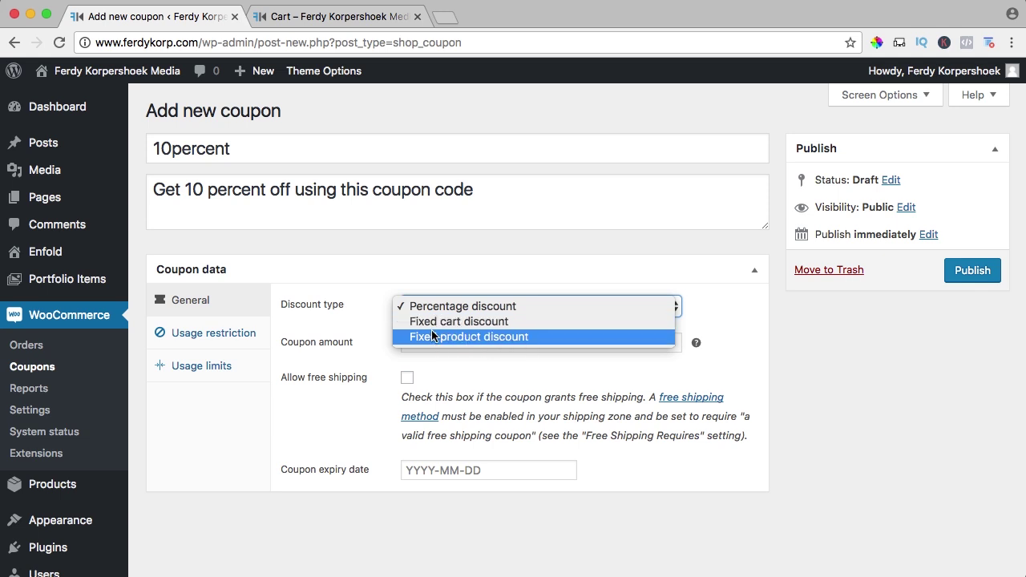
click(351, 316)
scroll(367, 320, down, 2)
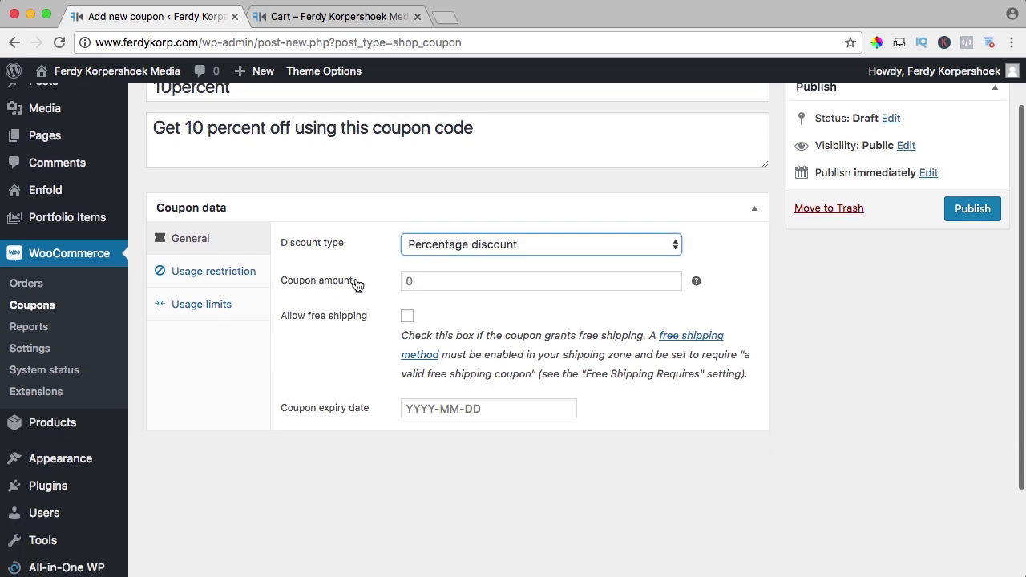
click(431, 281)
text(10)
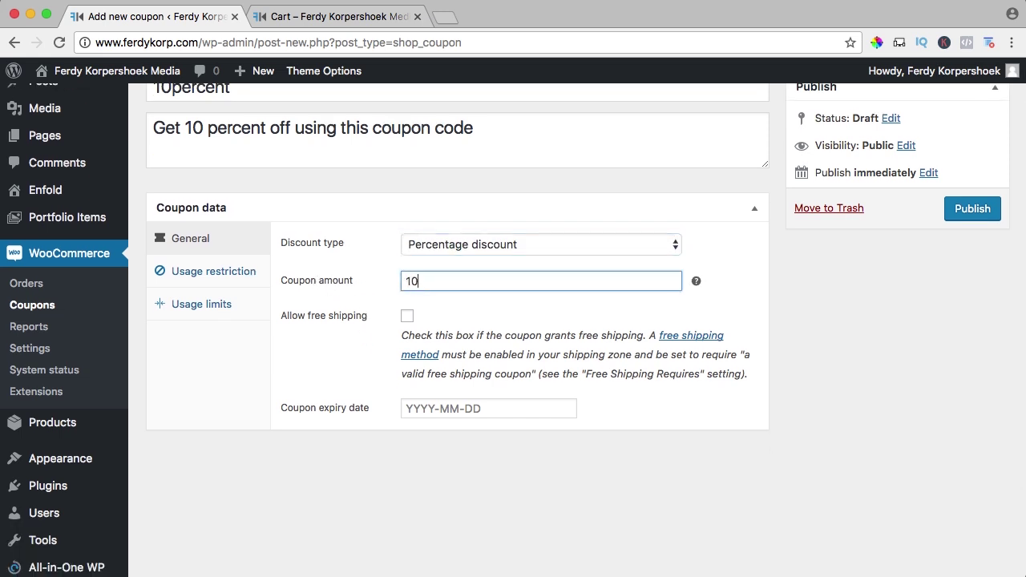
scroll(457, 349, up, 1)
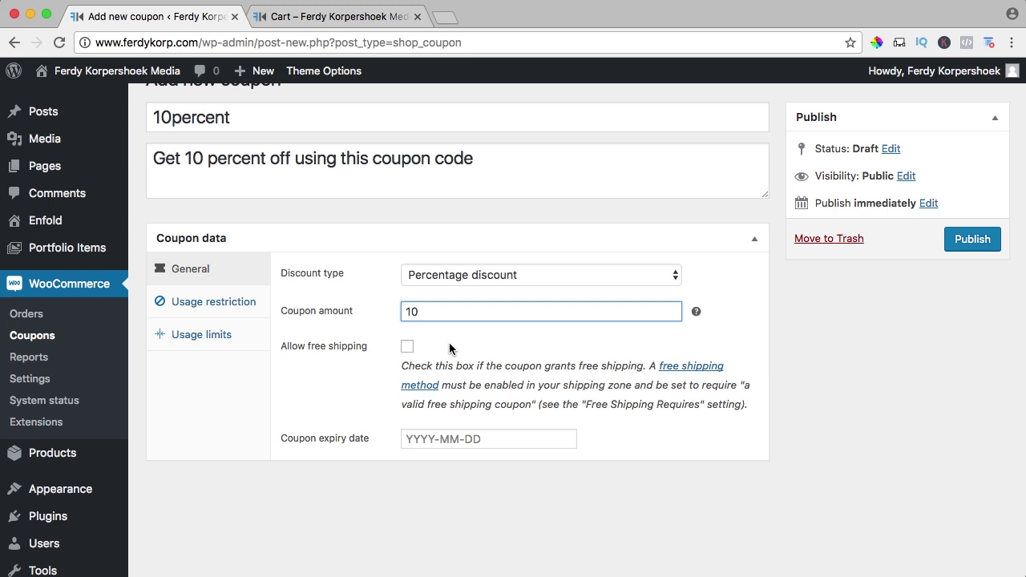
- Leave free shipping off and set the coupon to expire on 2017-05-06
click(406, 349)
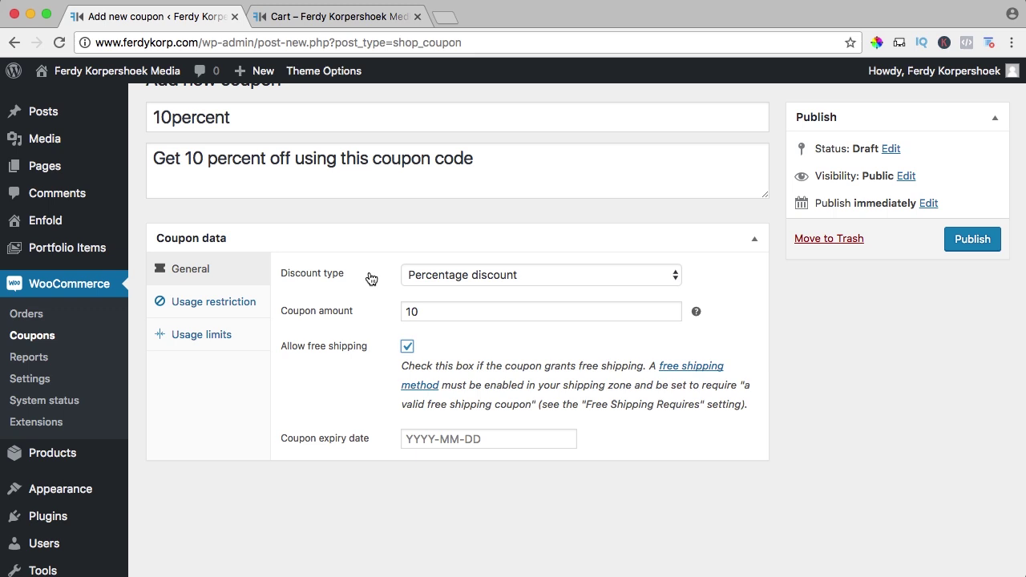
click(252, 118)
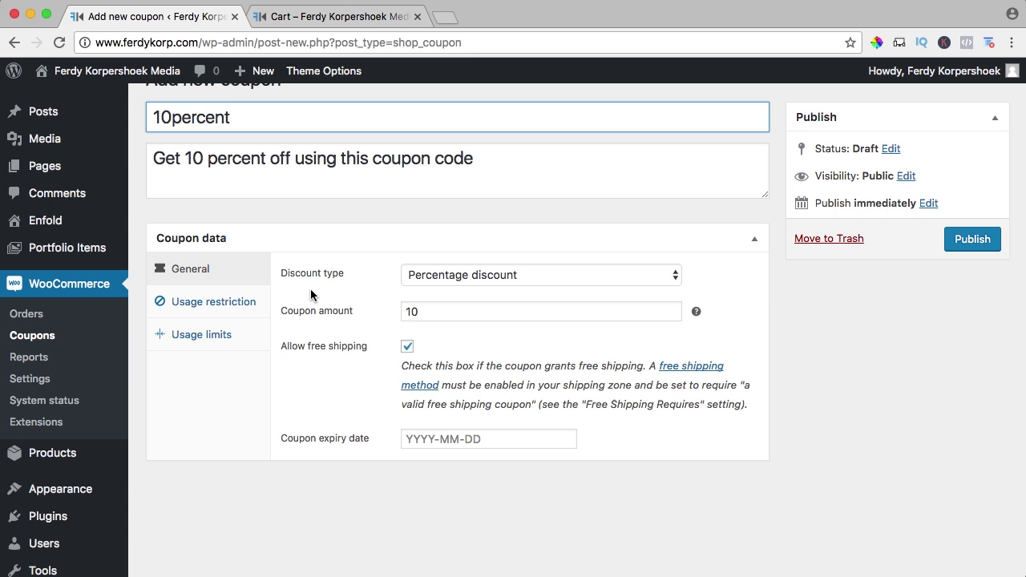
click(407, 348)
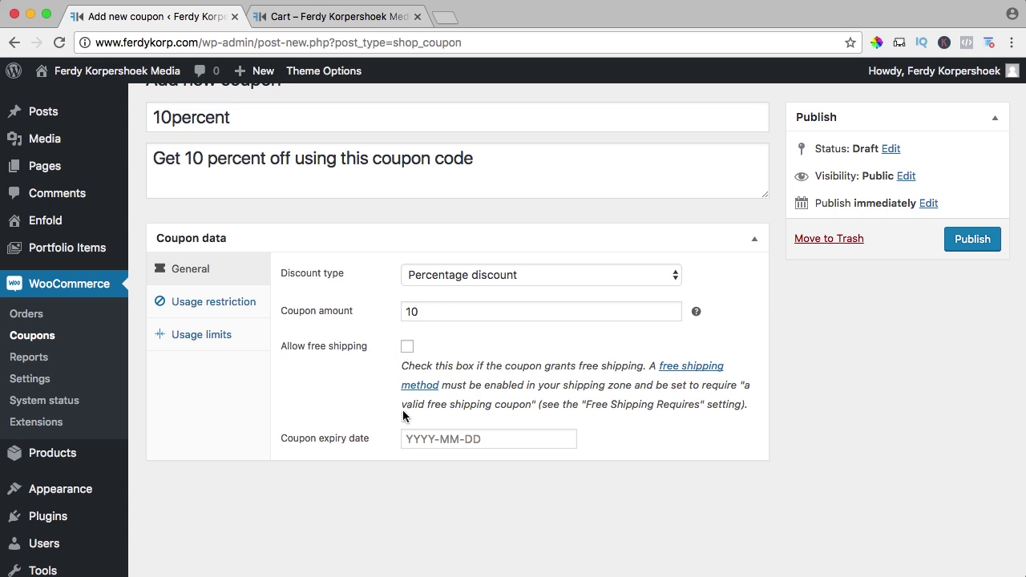
click(447, 439)
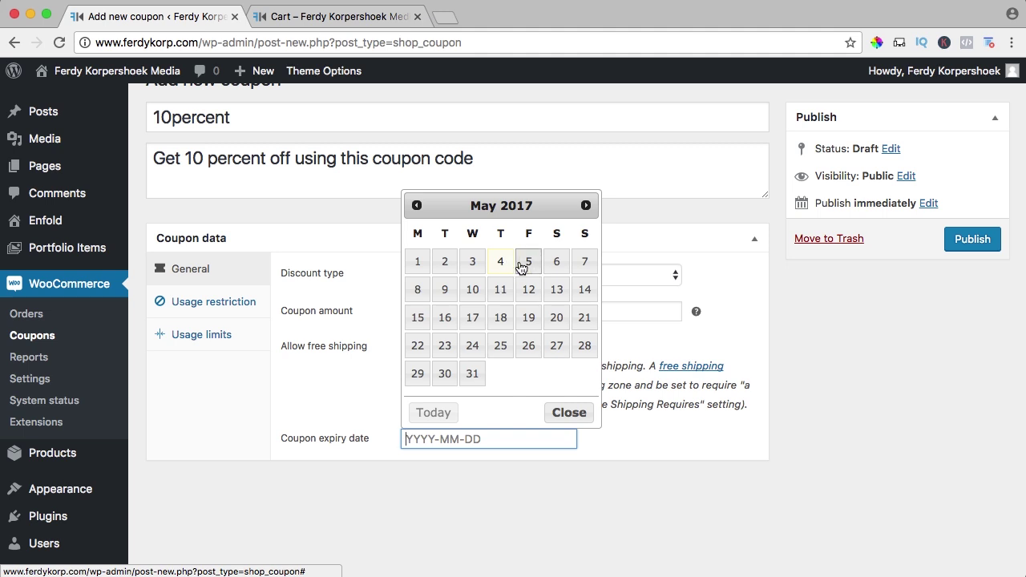
click(555, 263)
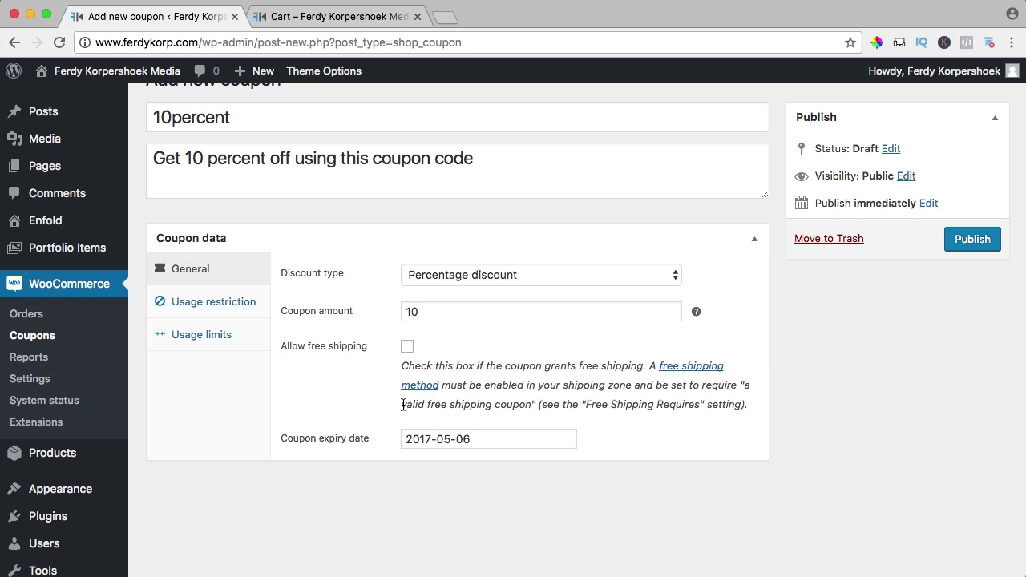
- Make the 10percent coupon individual use only, with minimum and maximum spend left empty
click(214, 305)
click(459, 274)
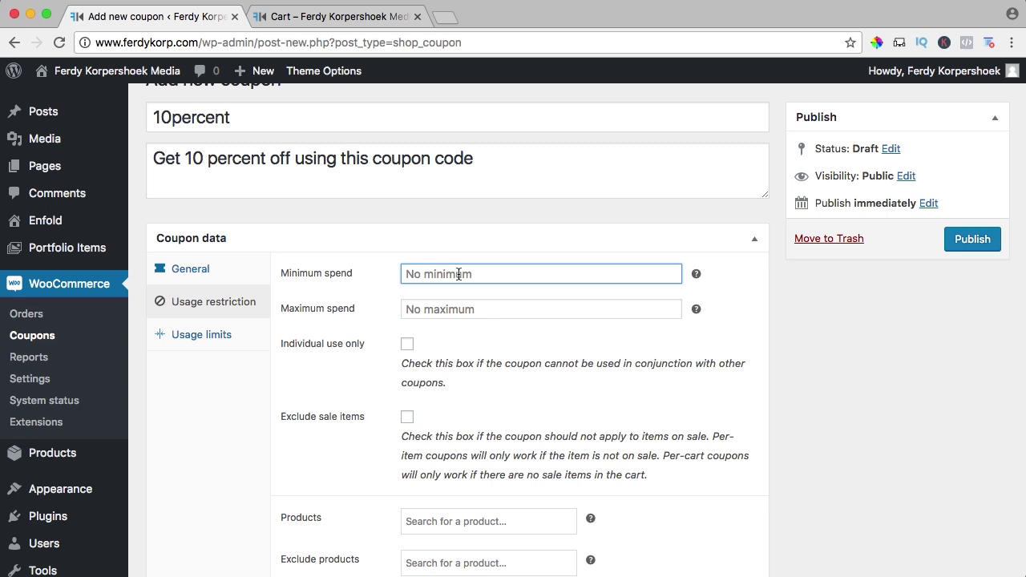
text(2)
key(BackSpace)
key(BackSpace)
click(453, 308)
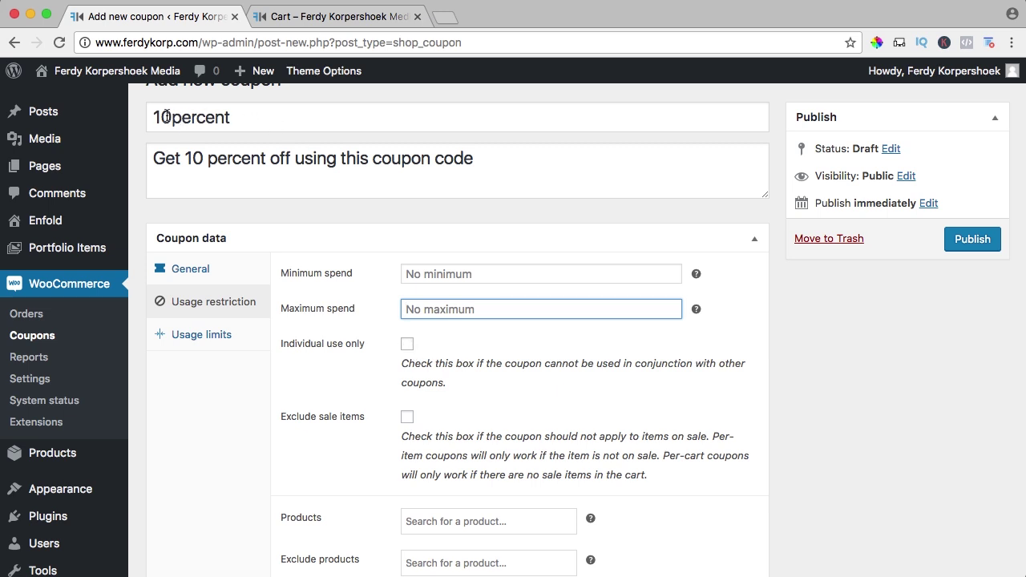
click(408, 344)
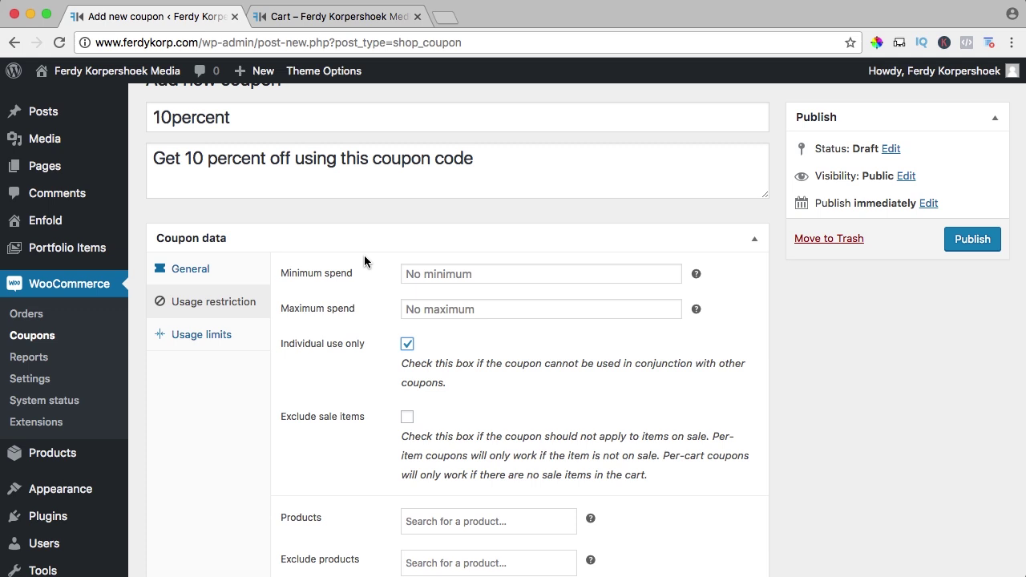
click(407, 344)
scroll(285, 168, down, 2)
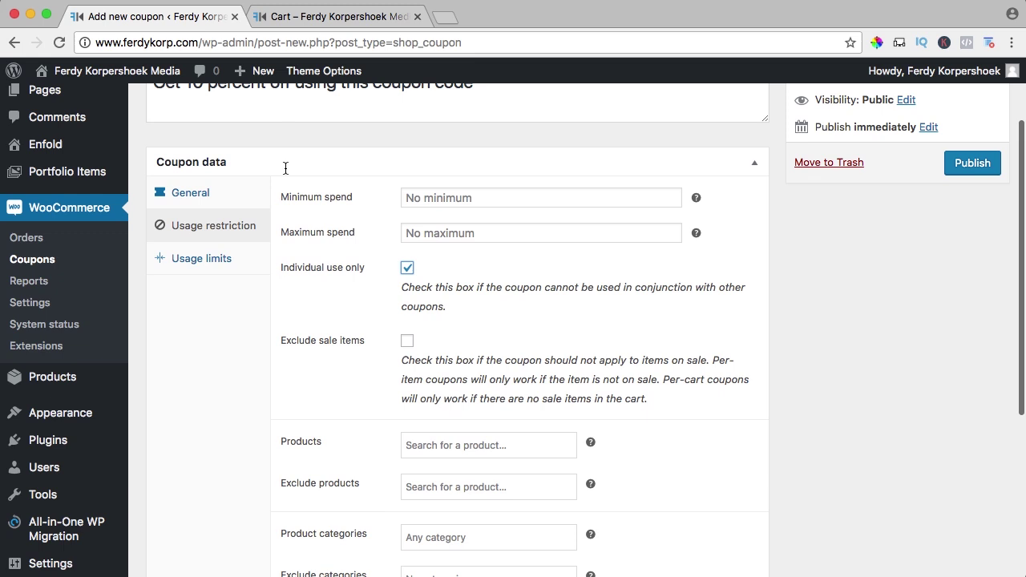
scroll(285, 168, down, 1)
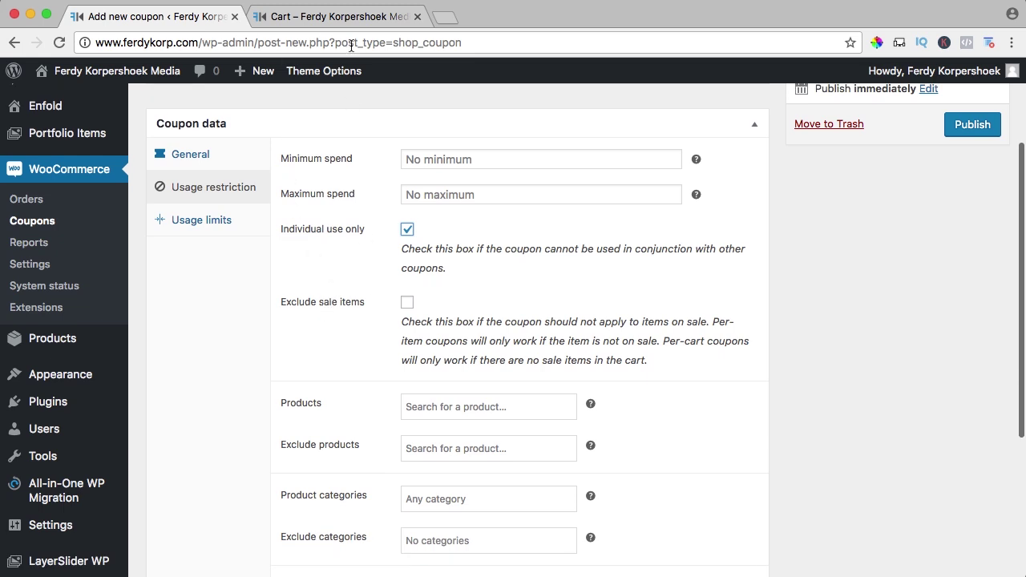
- Check the shop's cart and product listing, then return to the coupon's usage restrictions
click(341, 16)
super+click(652, 98)
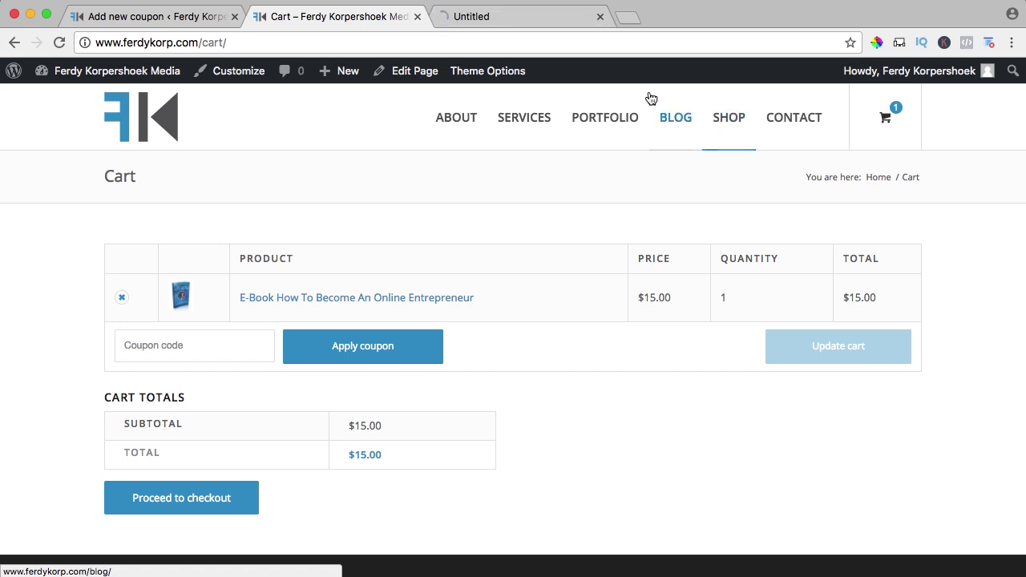
click(522, 18)
scroll(459, 233, down, 3)
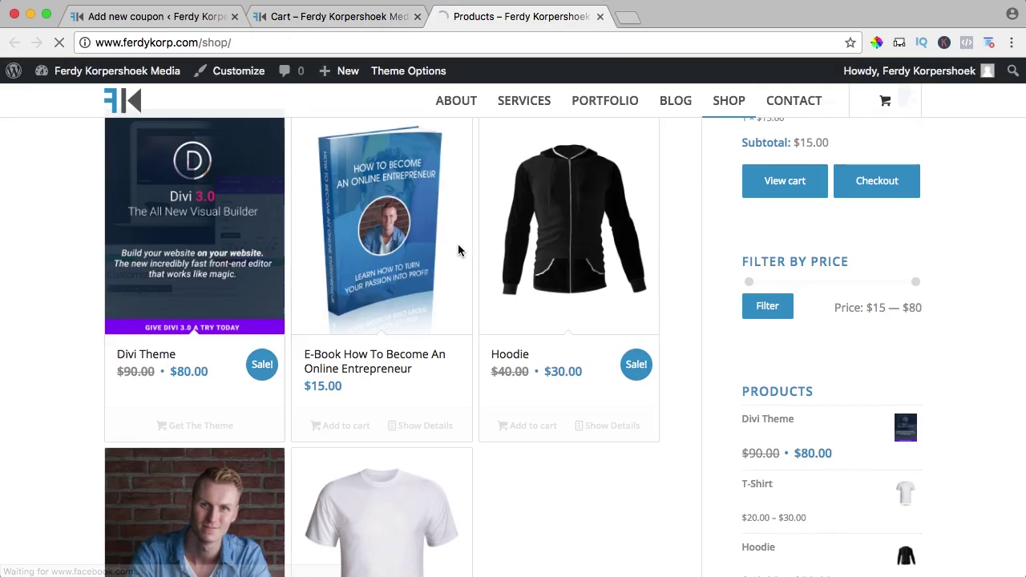
scroll(458, 244, down, 2)
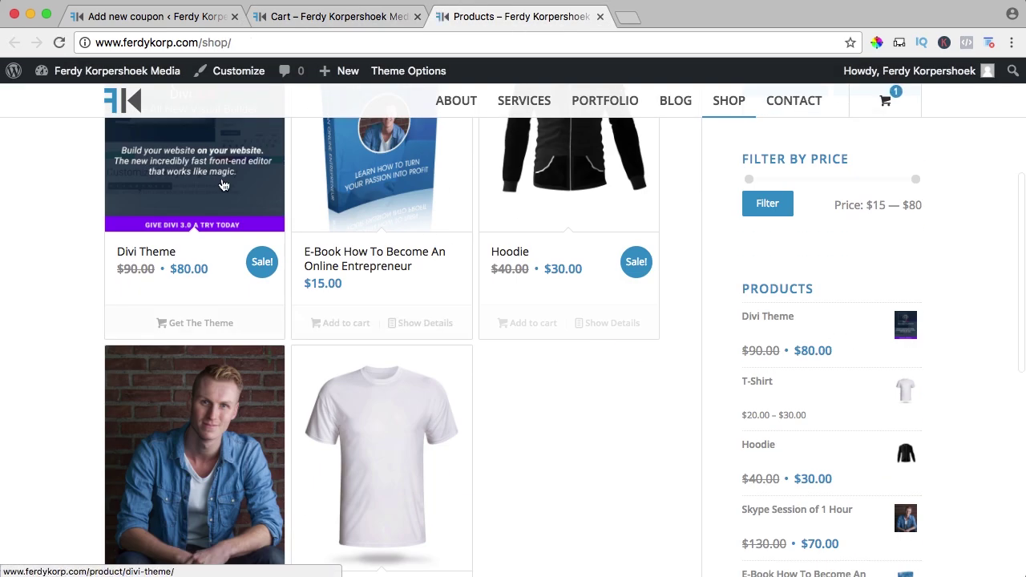
click(168, 18)
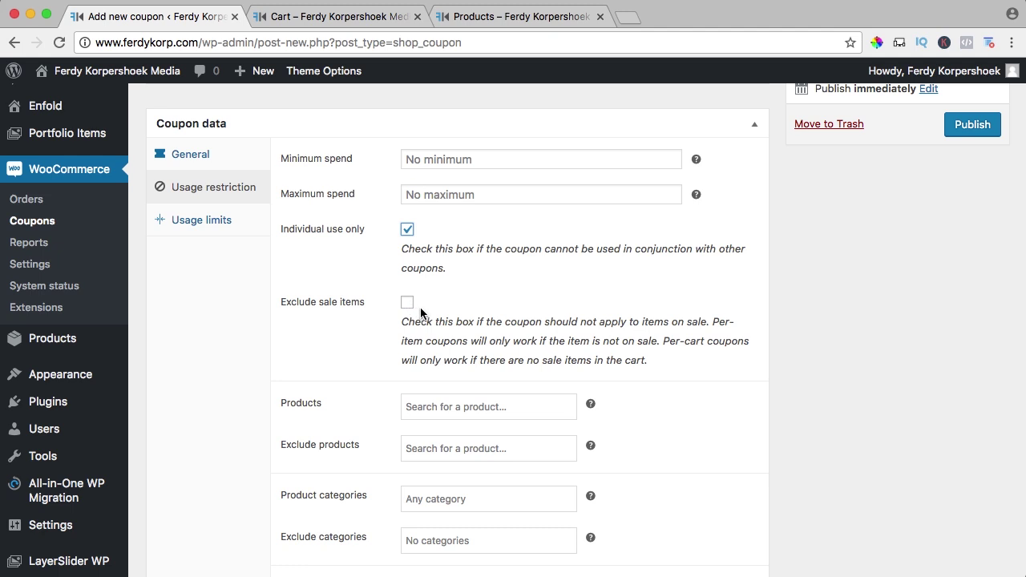
scroll(421, 308, down, 5)
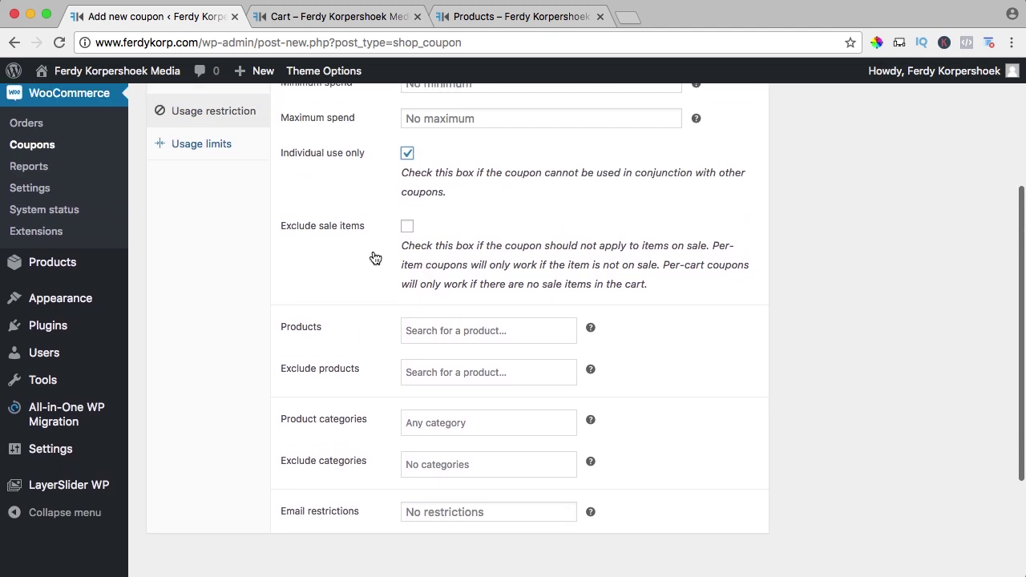
scroll(374, 257, up, 1)
scroll(369, 200, down, 2)
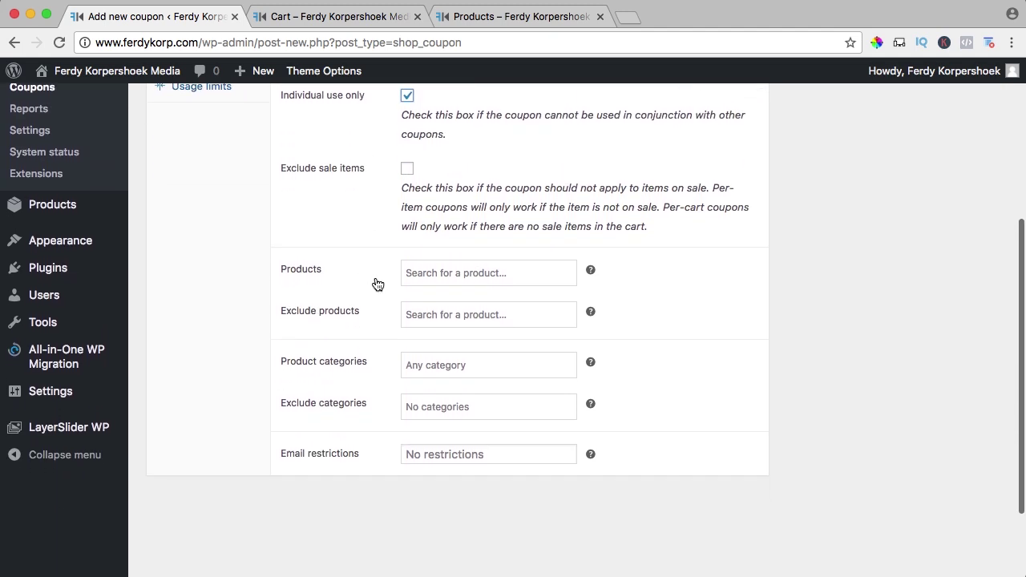
- Try the Products and Exclude products search fields, then look over the shop's products again
click(426, 277)
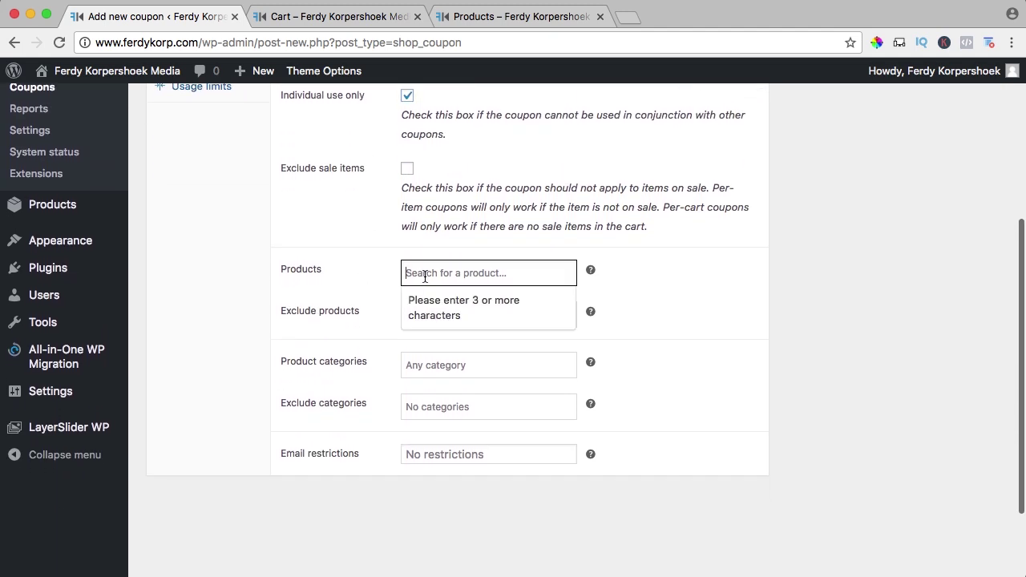
click(369, 286)
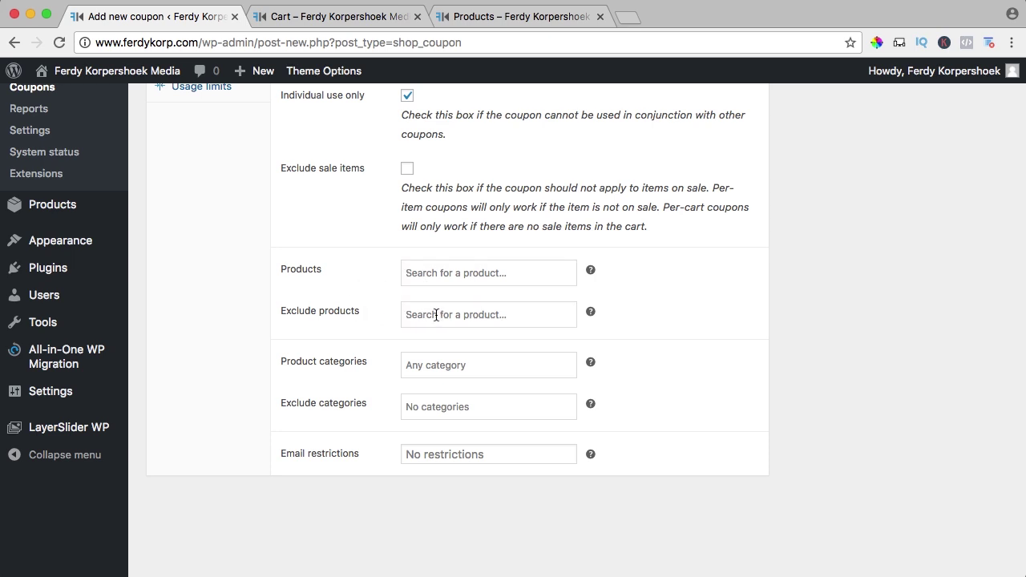
click(436, 315)
click(356, 317)
click(481, 16)
scroll(413, 294, up, 4)
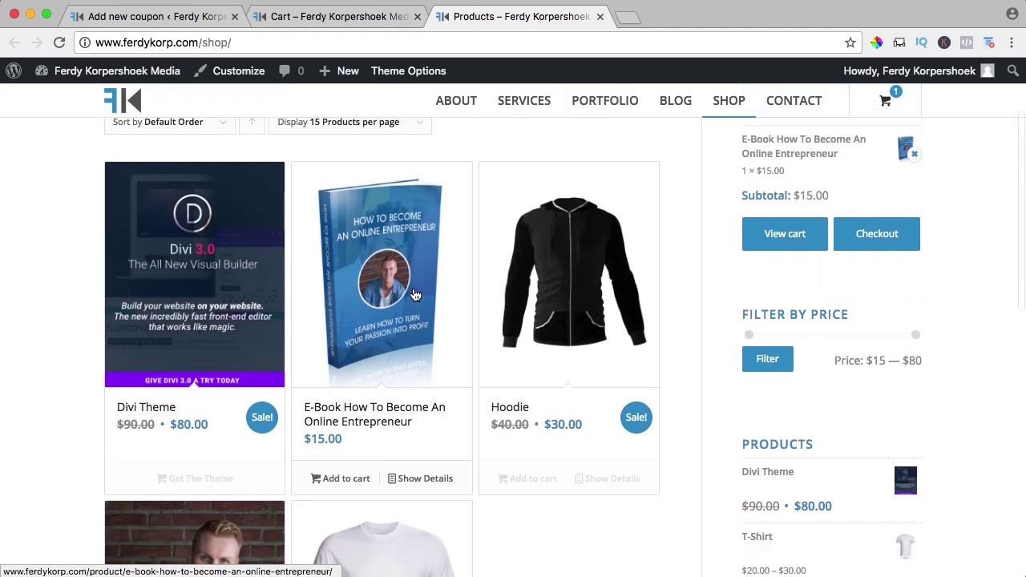
scroll(413, 294, down, 5)
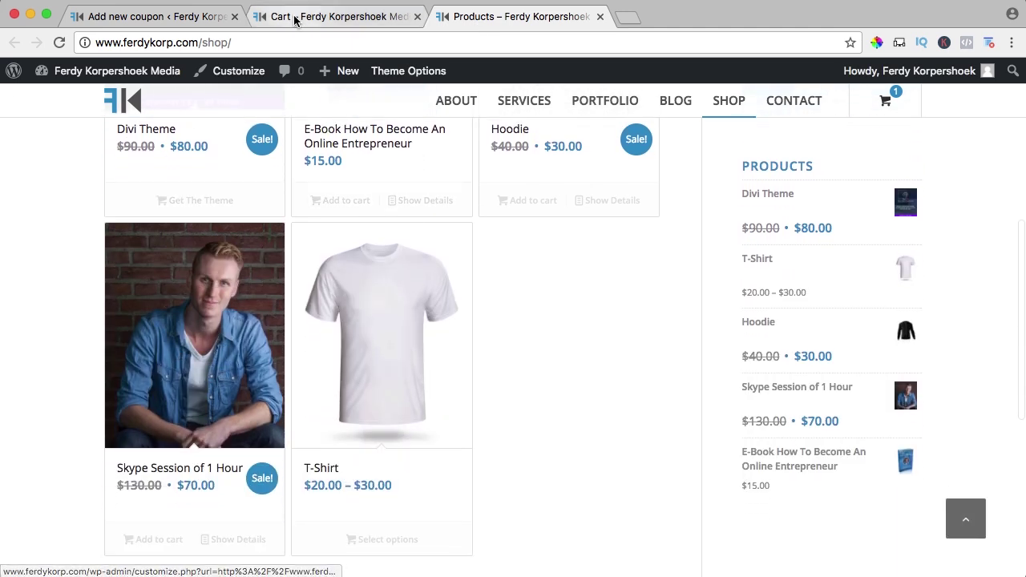
key(super+1)
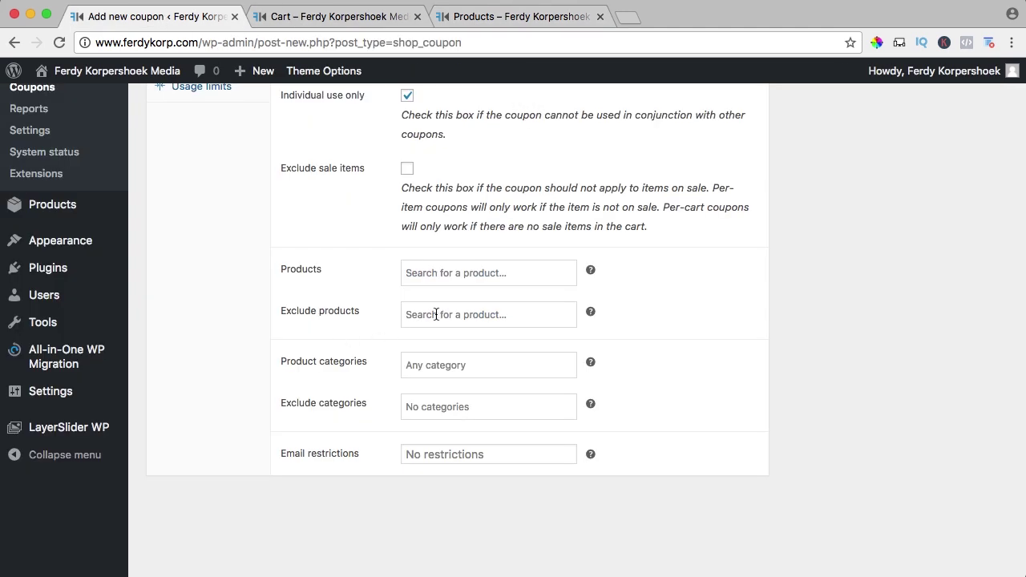
- Exclude the product Skype Session of 1 Hour from the coupon
click(448, 314)
text(skp)
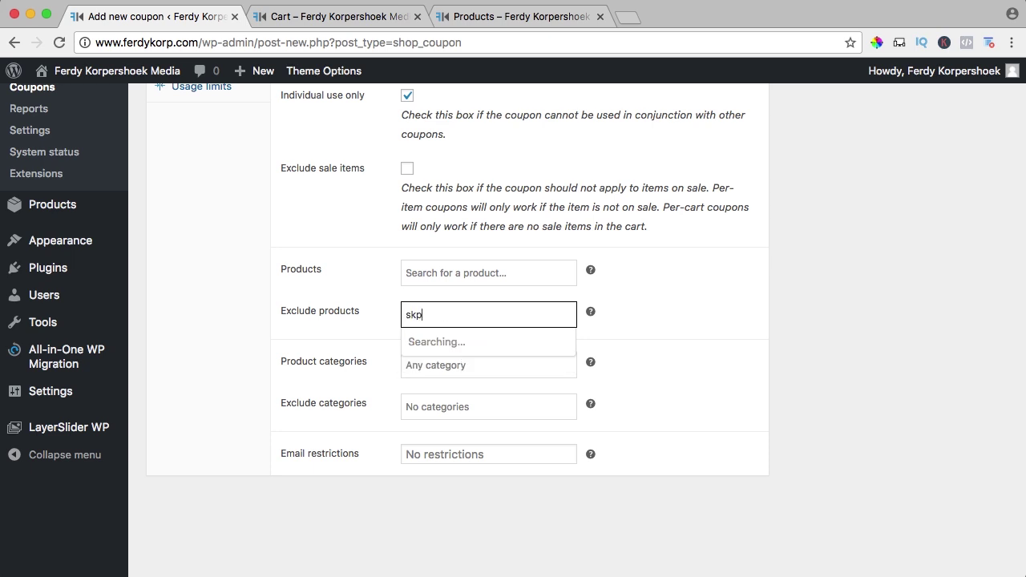
key(BackSpace)
text(ype)
click(470, 347)
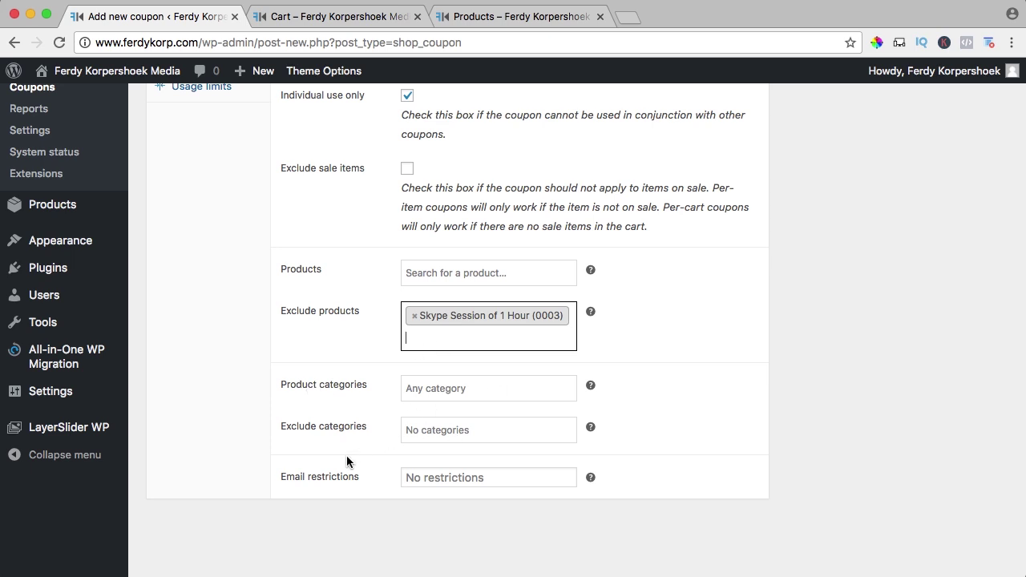
- Enter a customer e-mail in Email restrictions, then clear it so the field stays empty
click(444, 474)
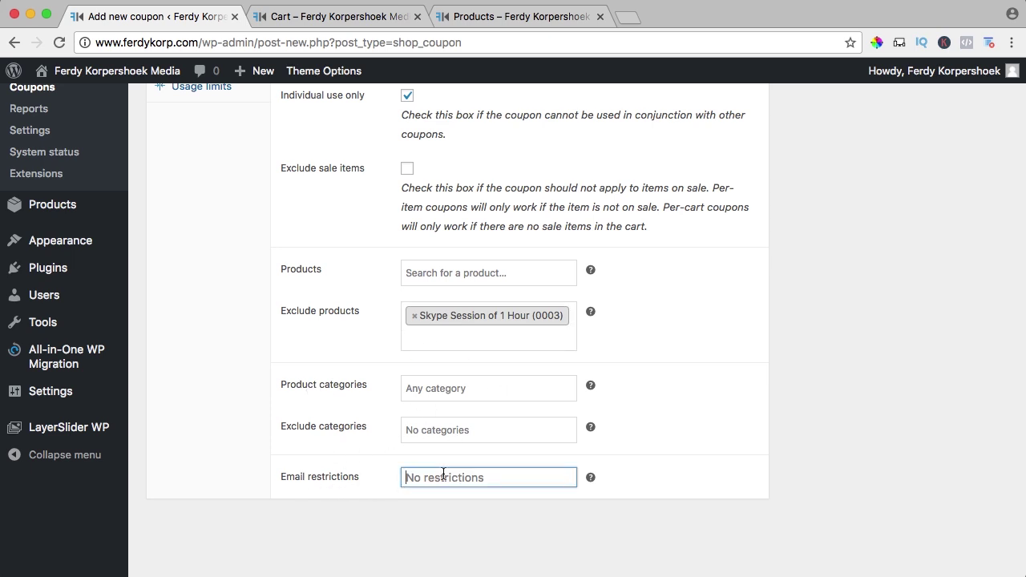
click(443, 475)
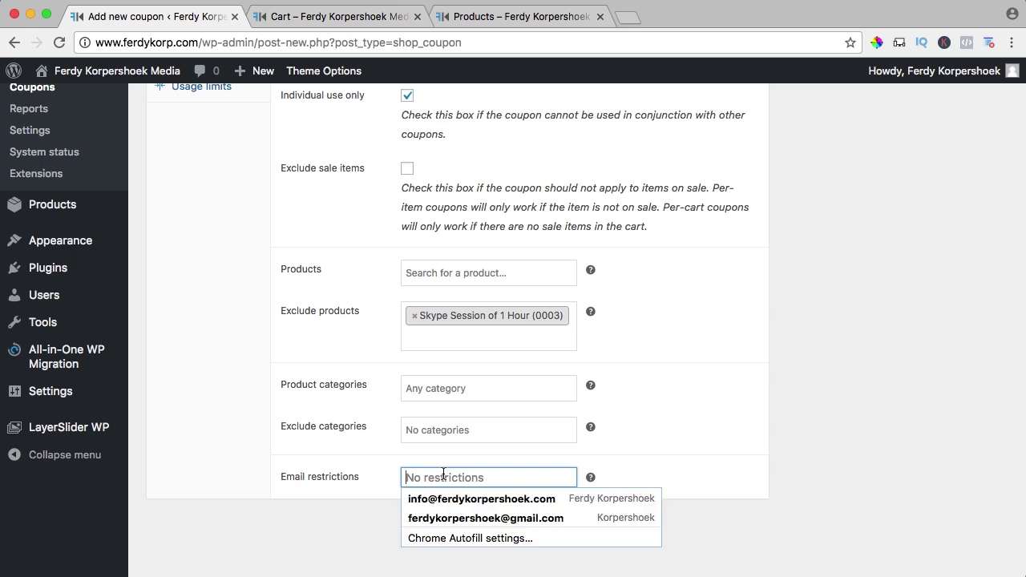
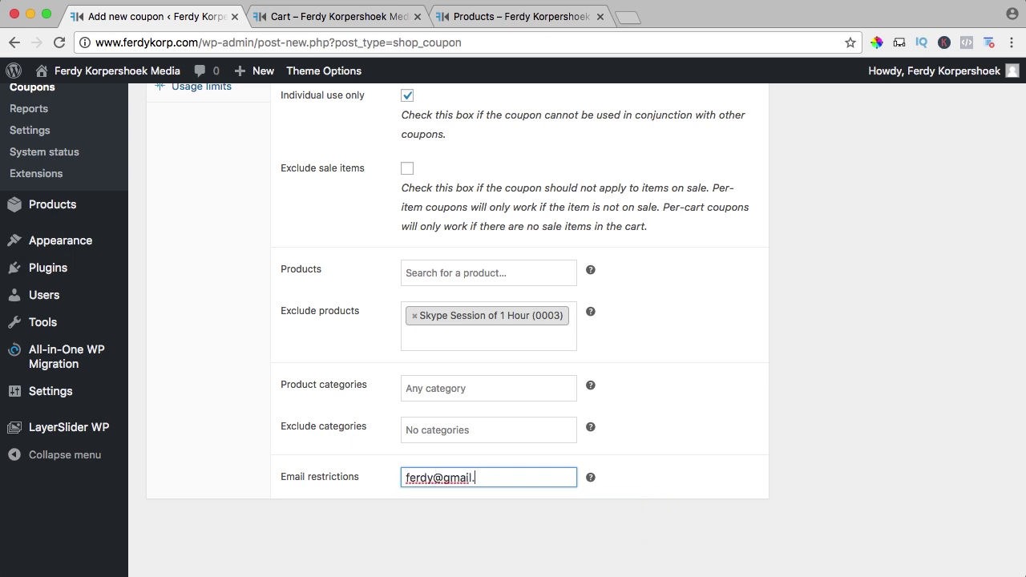
scroll(526, 478, up, 10)
scroll(527, 478, down, 12)
key(super+a)
key(BackSpace)
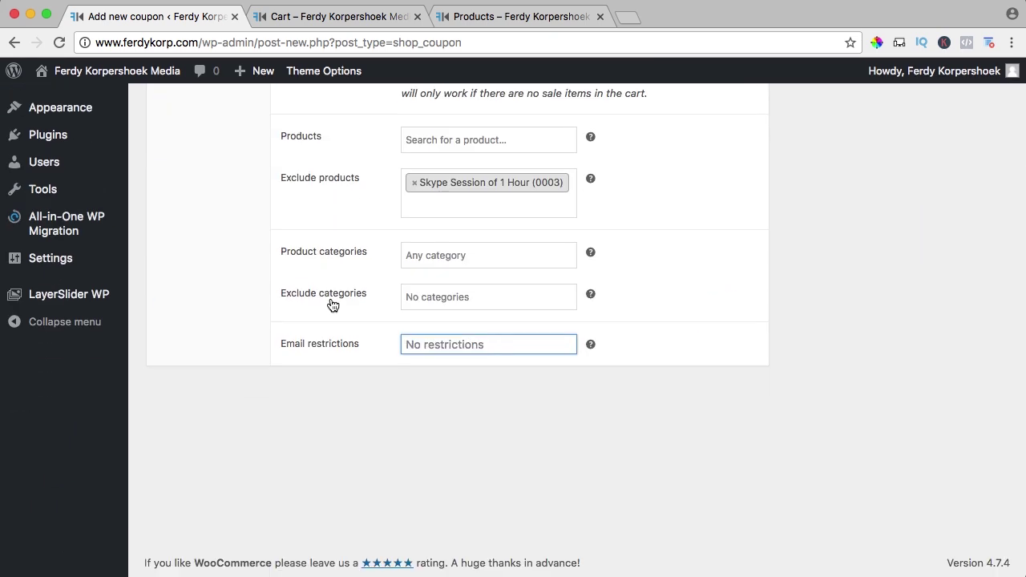
- Limit the coupon to 3 items per cart, leaving the per-coupon usage limit empty
scroll(333, 305, up, 10)
click(200, 367)
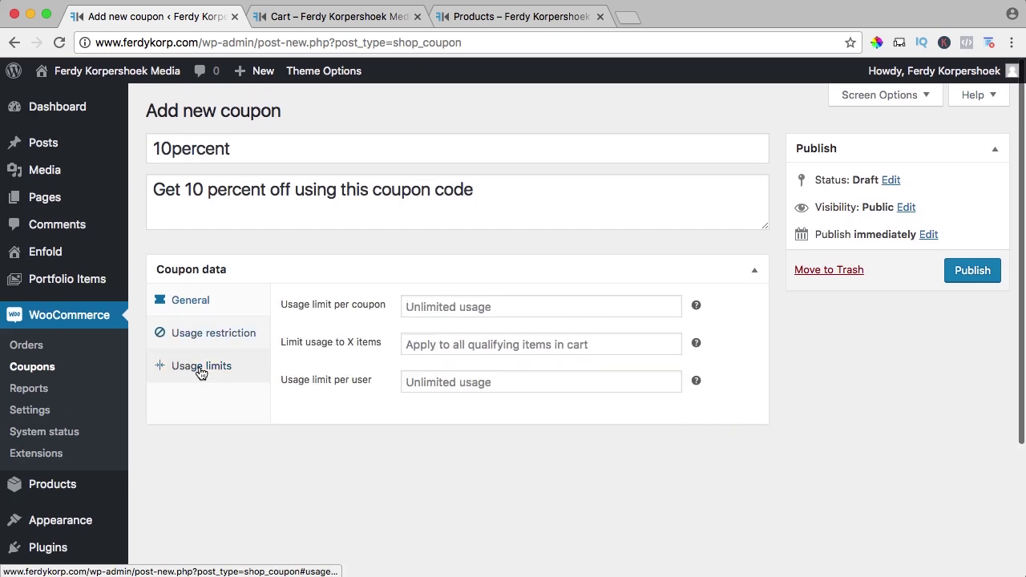
click(435, 307)
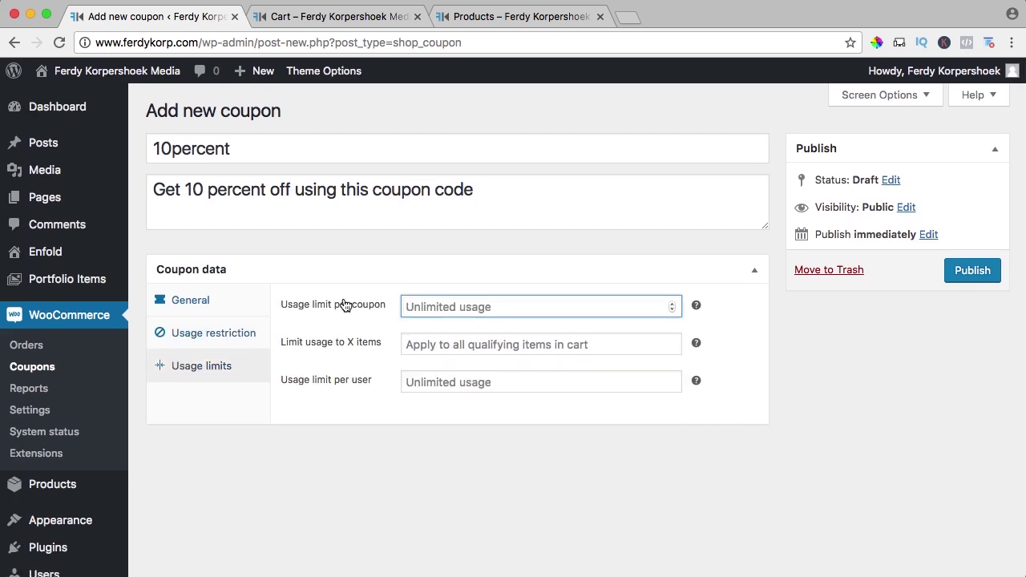
text(10)
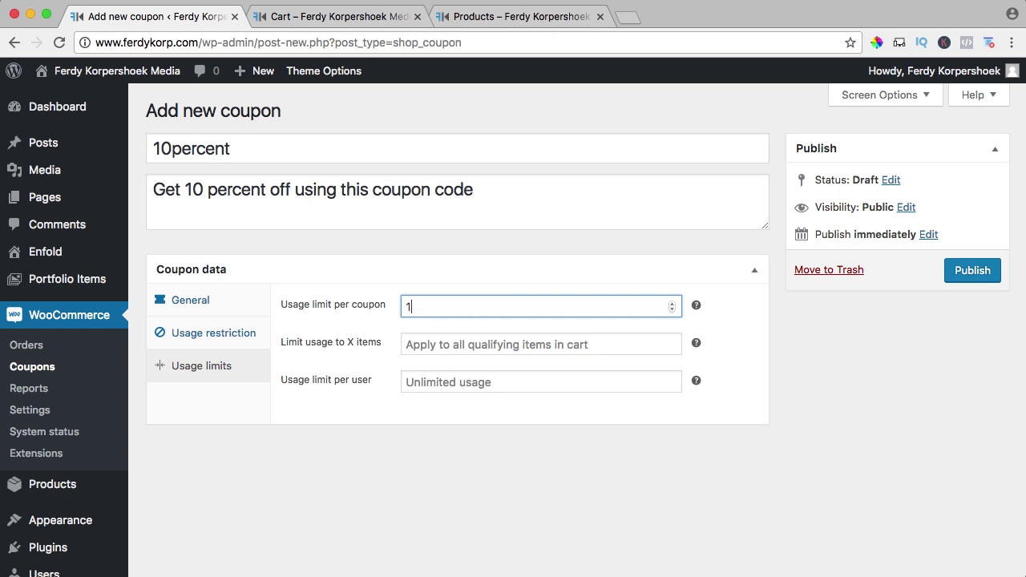
key(Tab)
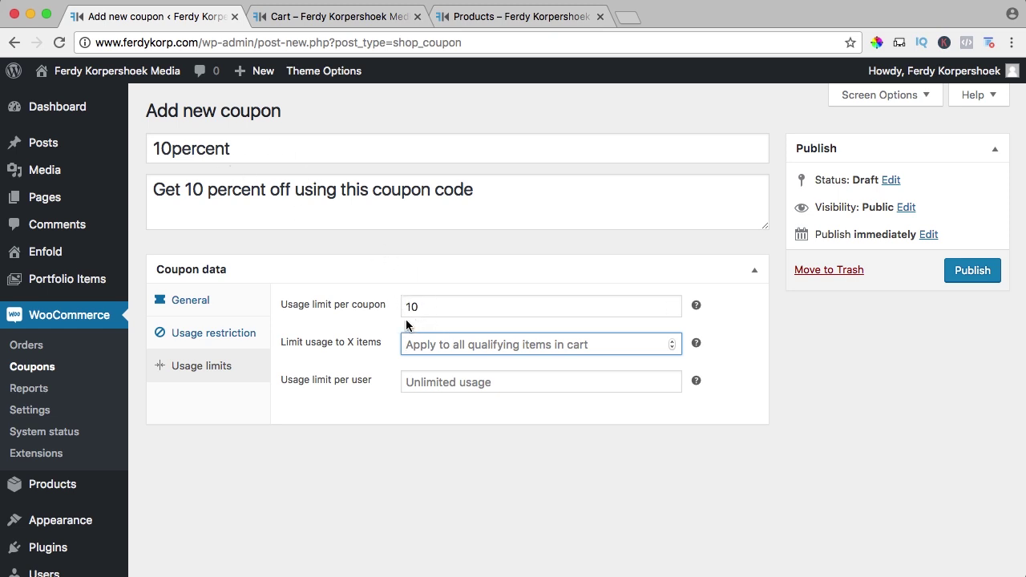
click(386, 312)
key(BackSpace)
key(Tab)
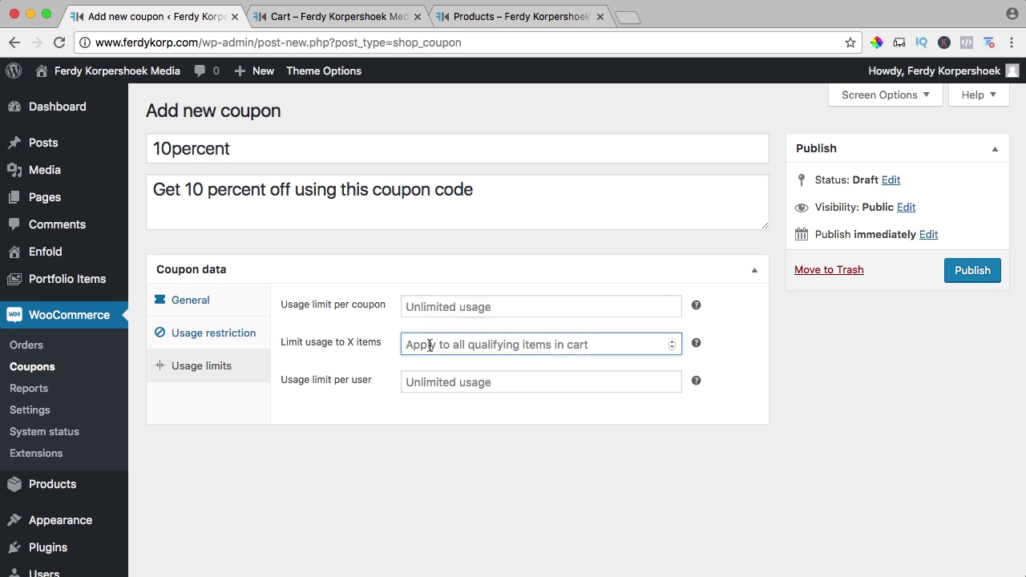
text(3)
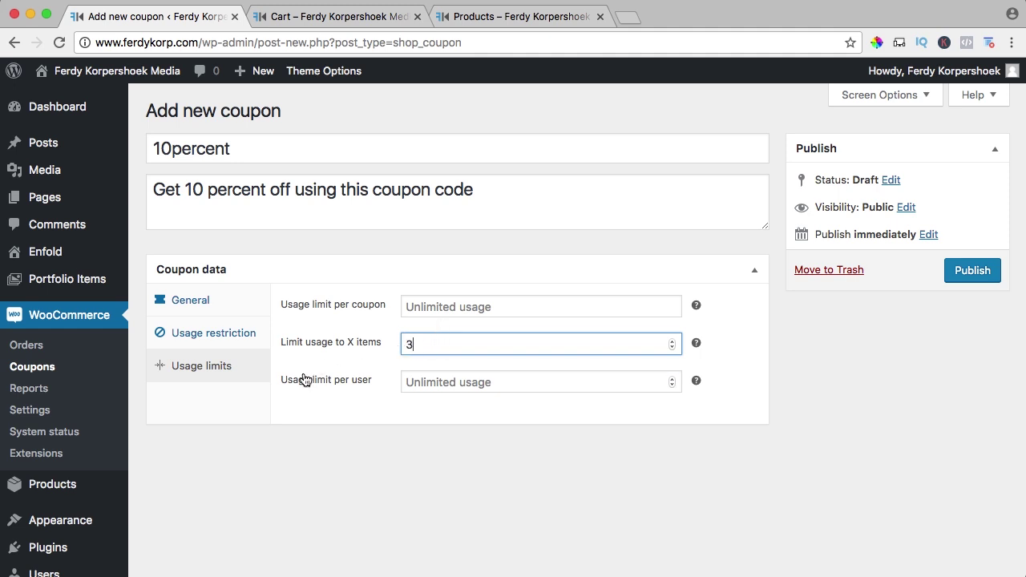
- Leave the per-user usage limit empty after briefly entering 1
click(419, 387)
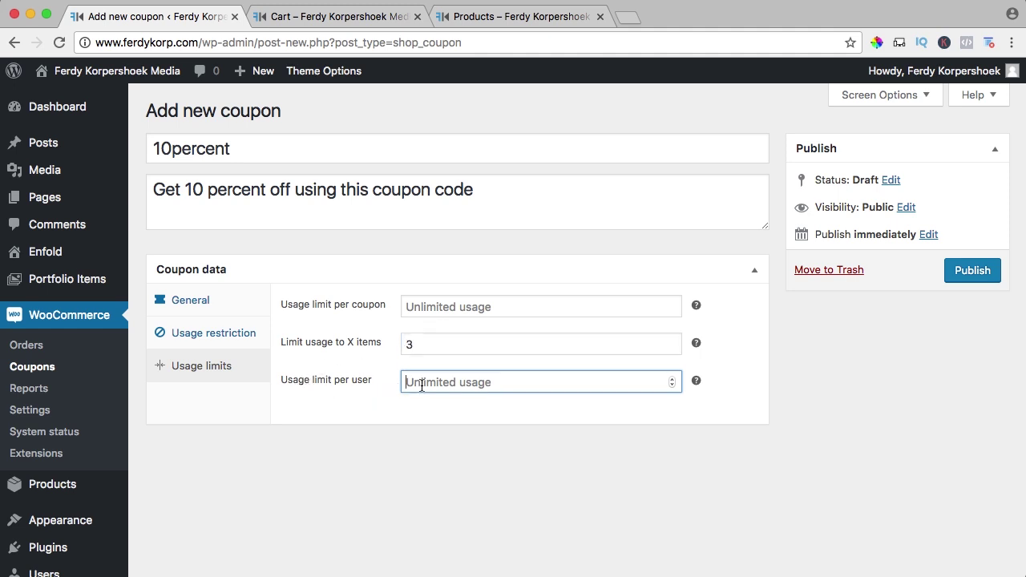
text(1)
drag(442, 386, 393, 385)
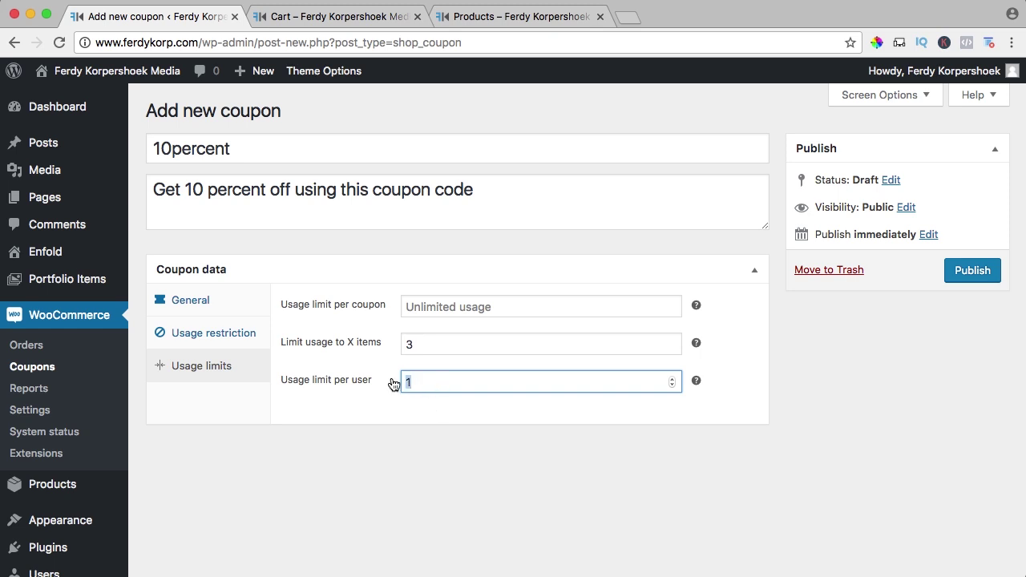
key(BackSpace)
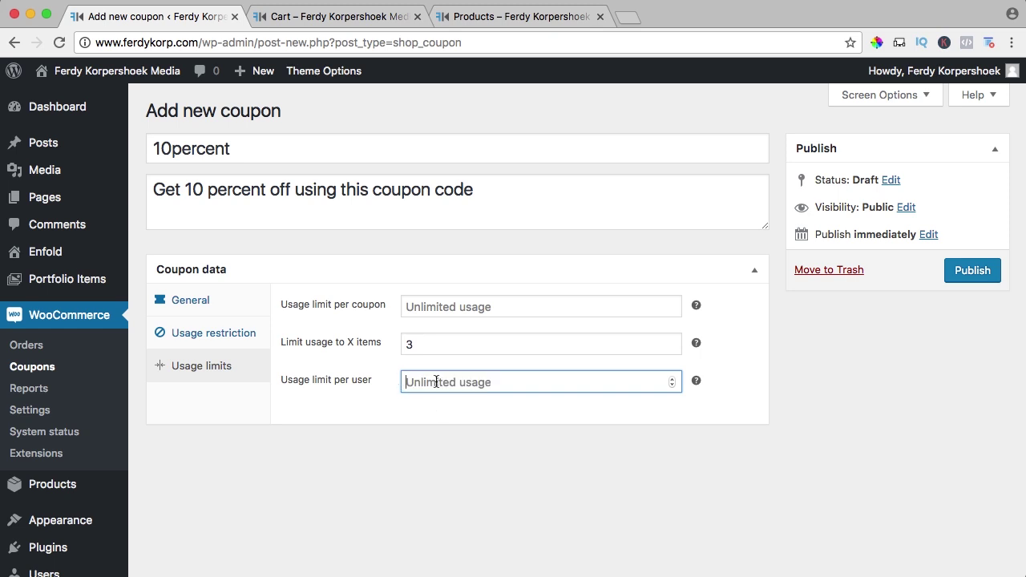
- Publish the 10percent coupon and apply it to the cart
click(959, 273)
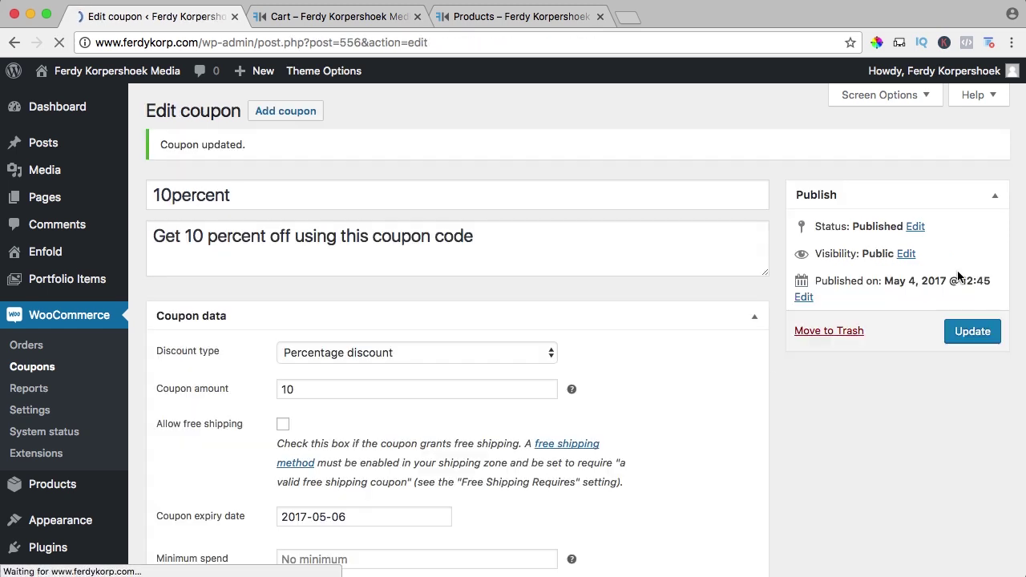
click(358, 22)
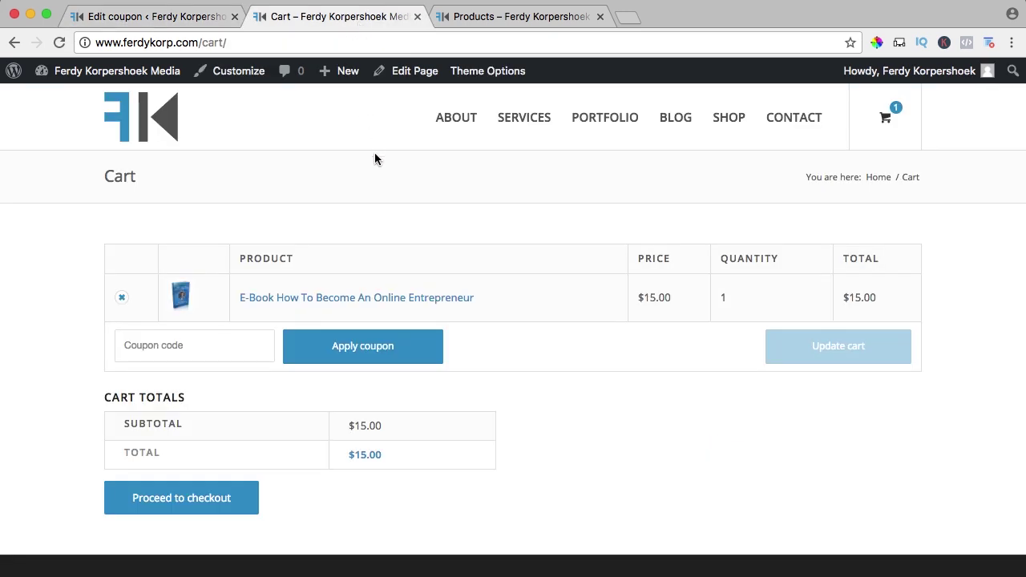
key(super+r)
click(181, 346)
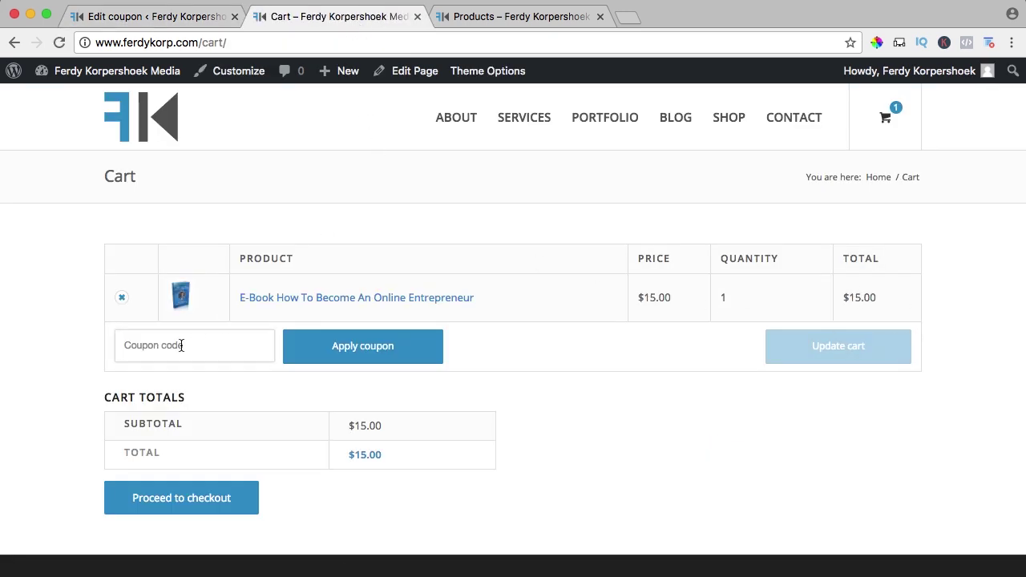
text(10percent)
click(328, 350)
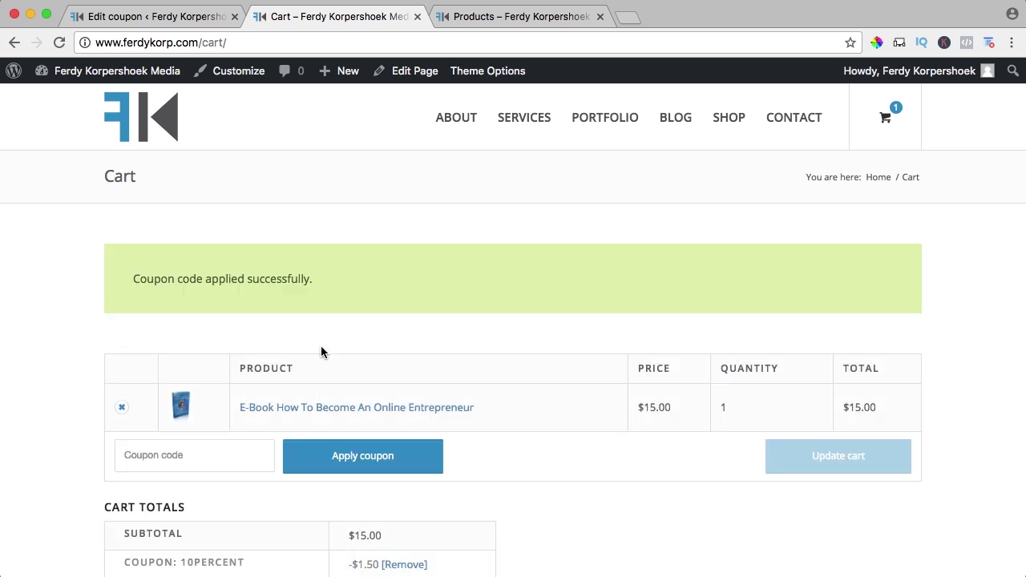
- Verify the cart shows the 10PERCENT coupon with a -$1.50 discount and $13.50 total
scroll(524, 378, down, 3)
scroll(523, 377, down, 2)
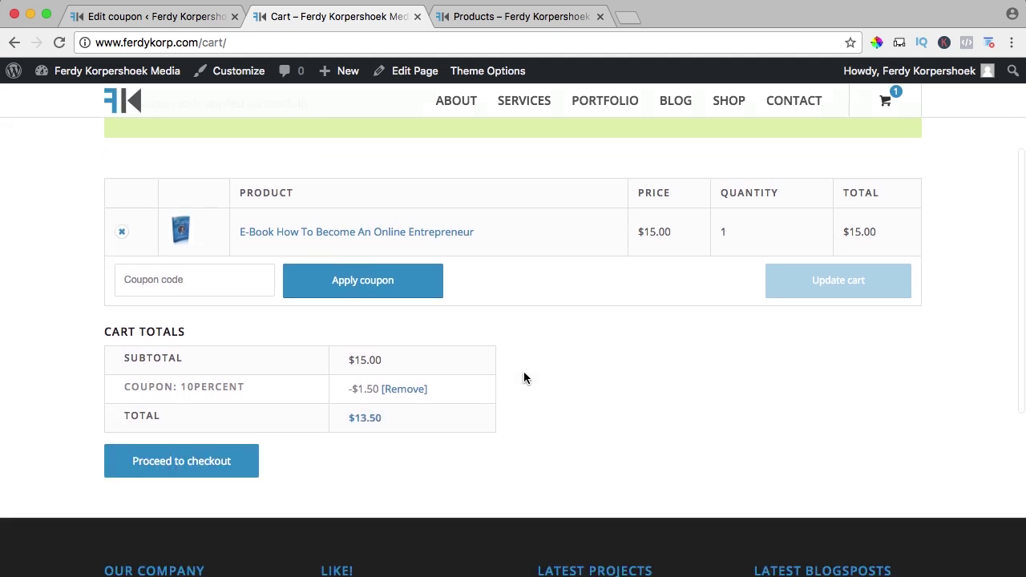
drag(188, 360, 242, 360)
click(286, 367)
drag(353, 361, 380, 362)
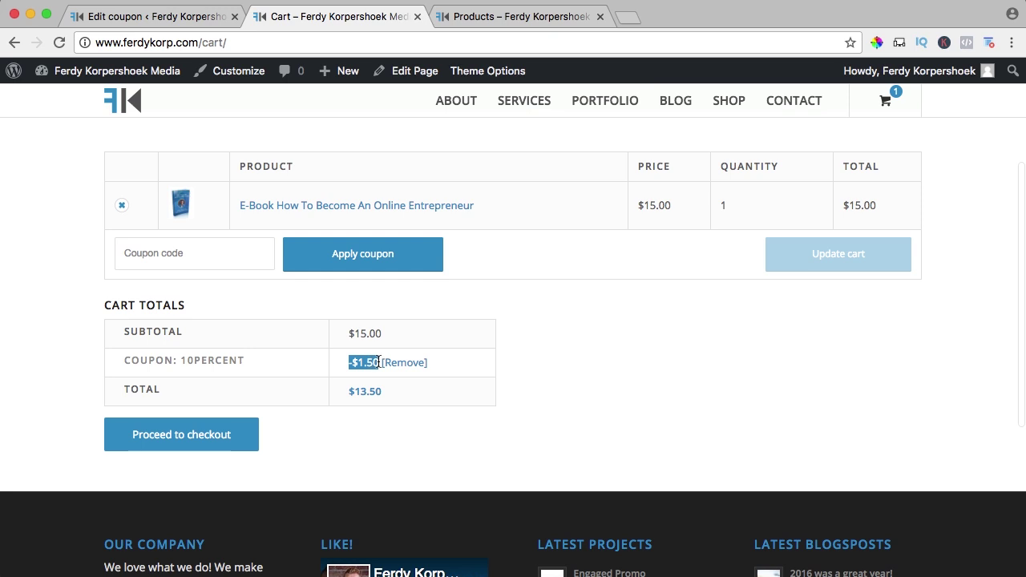
click(510, 368)
drag(341, 389, 393, 391)
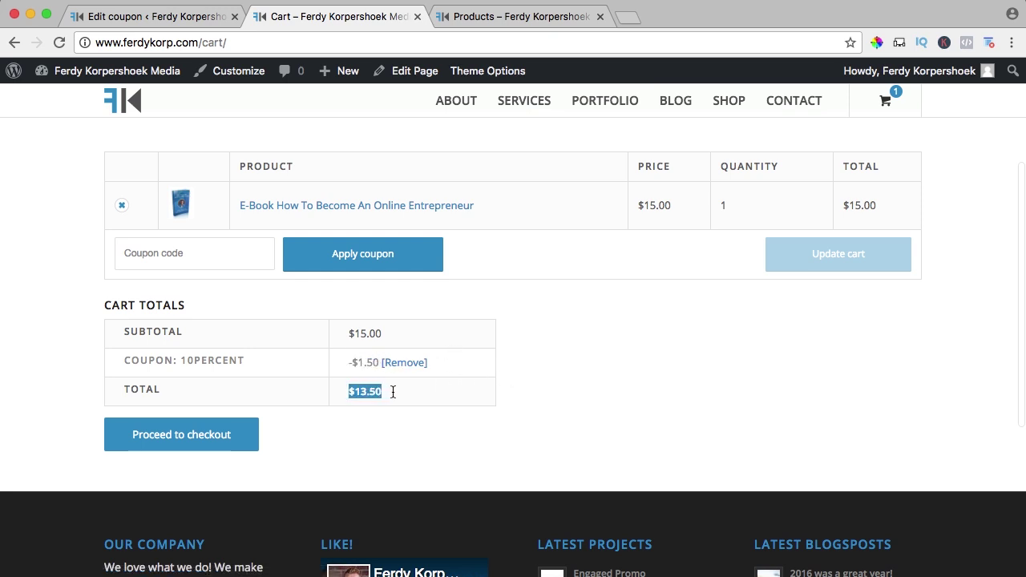
click(393, 392)
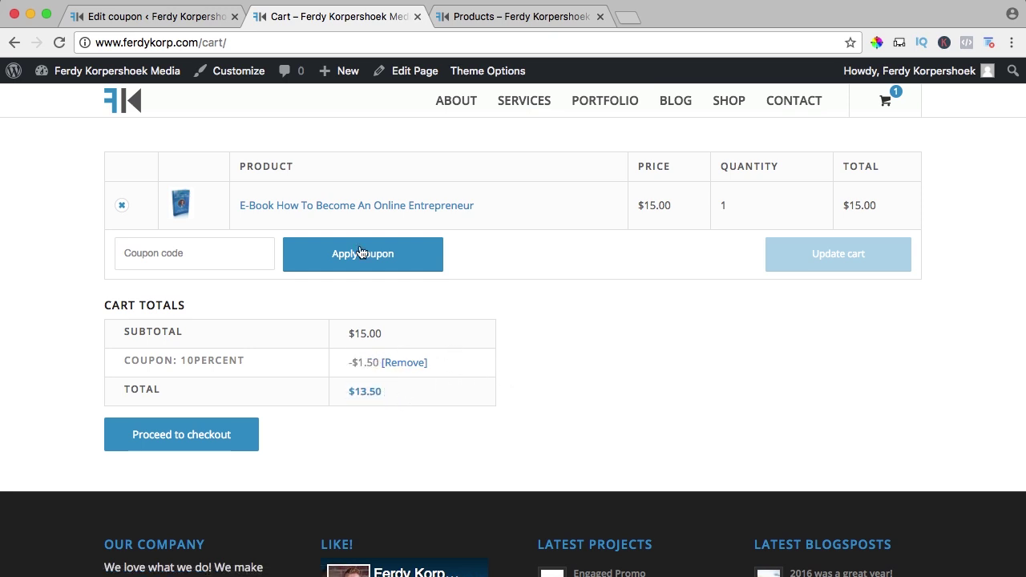
click(143, 18)
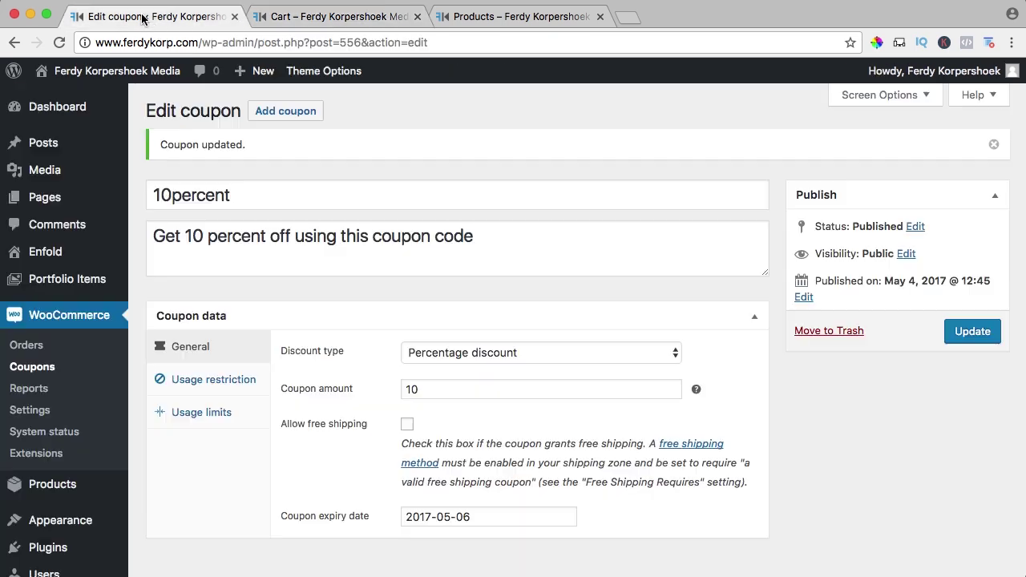
- Start a new coupon with code 10dollars and description 'Get a discount of 10 dollars.'
click(292, 117)
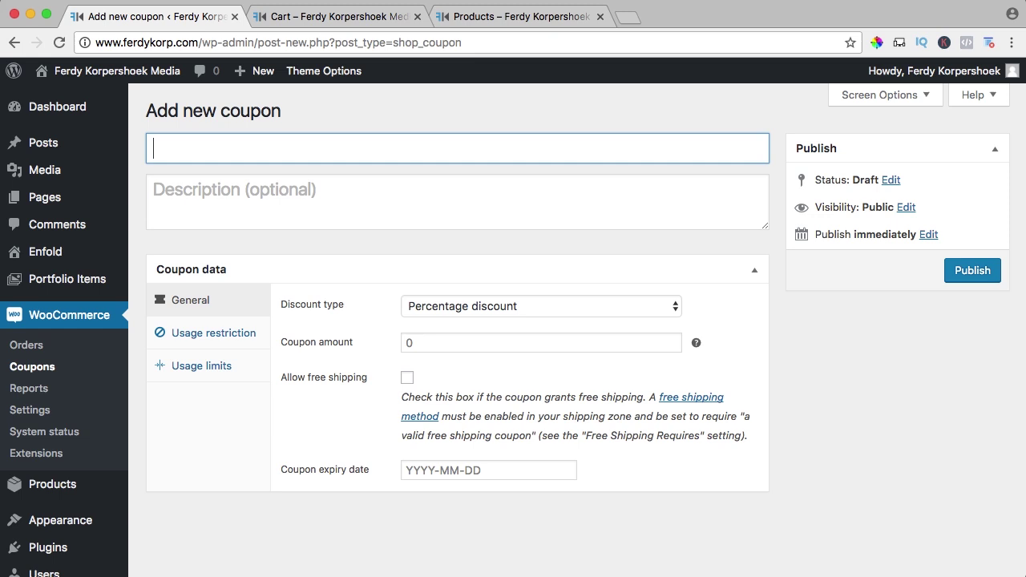
text(10dollars)
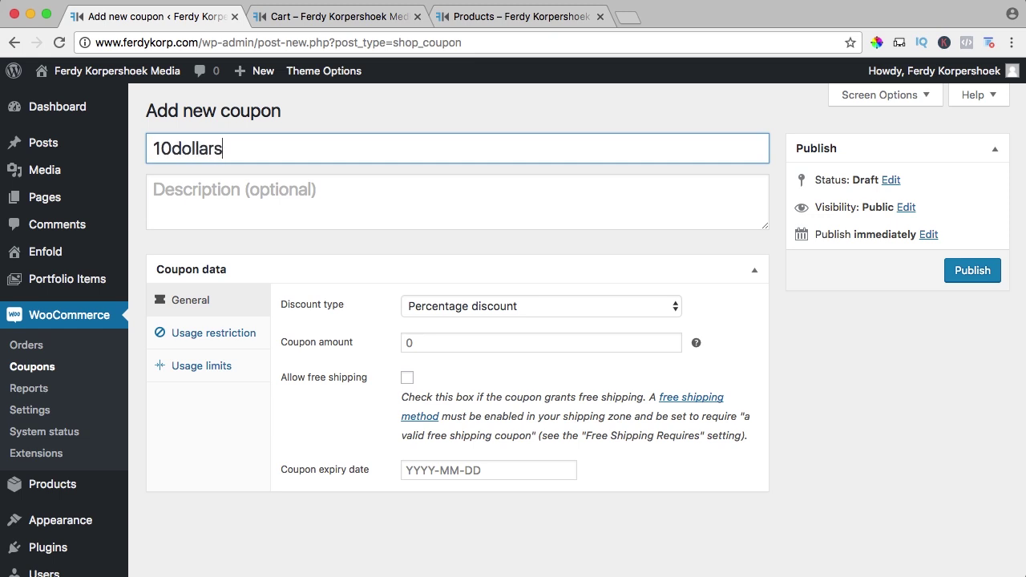
click(237, 183)
text(Get a)
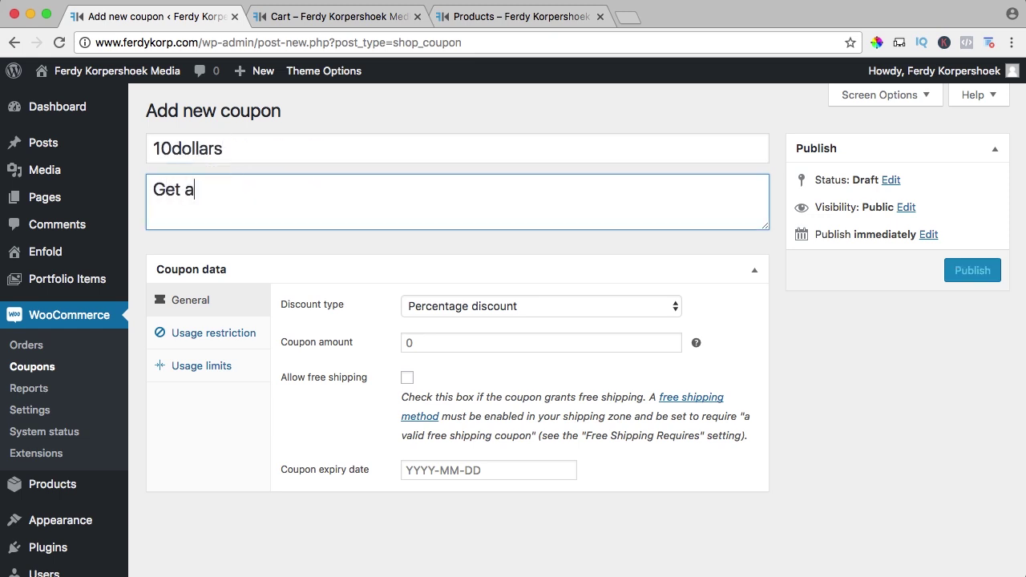
text( discount of 10 dollars.)
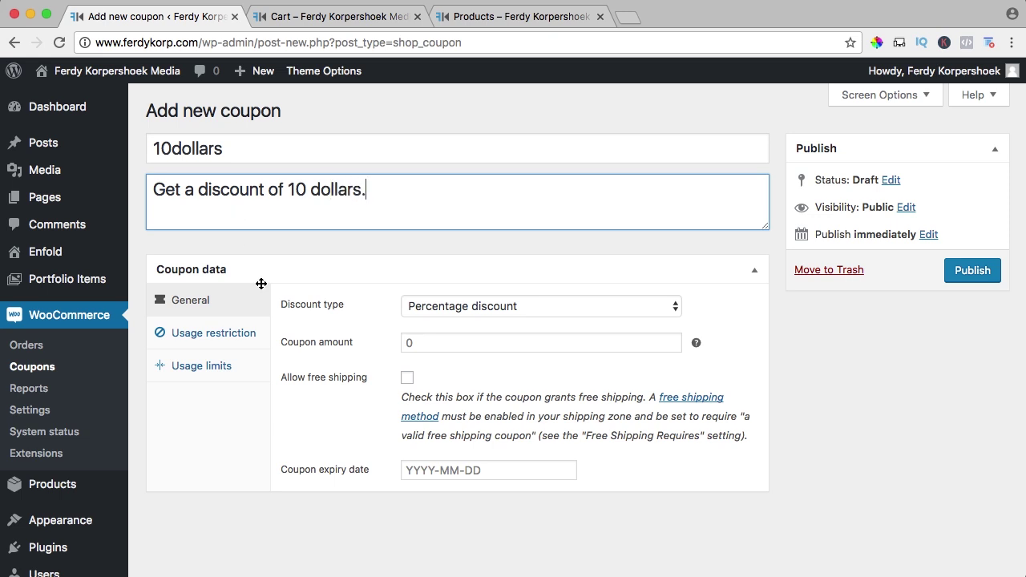
- Make it a Fixed cart discount of 10 and publish it
click(422, 309)
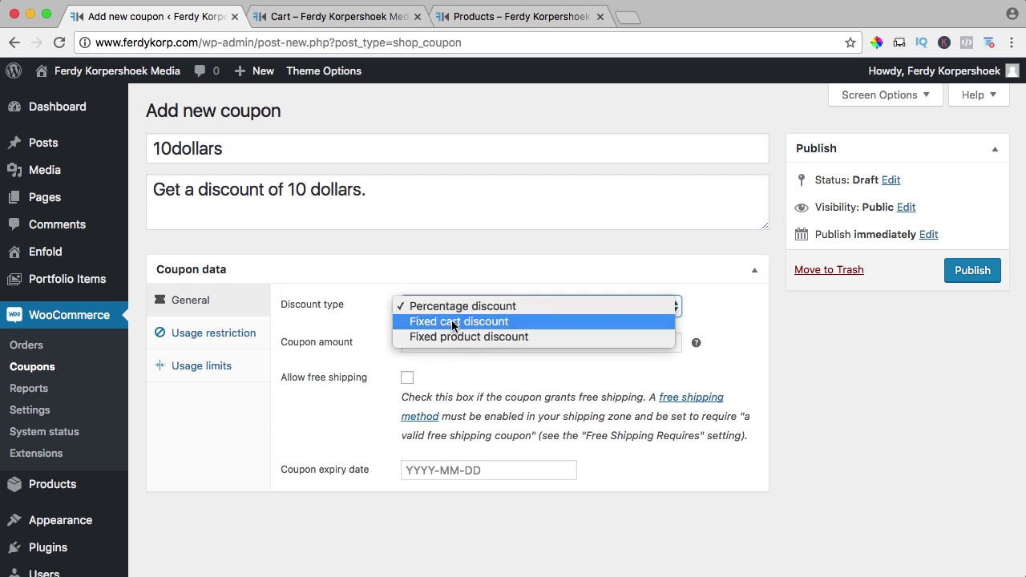
click(470, 322)
click(417, 346)
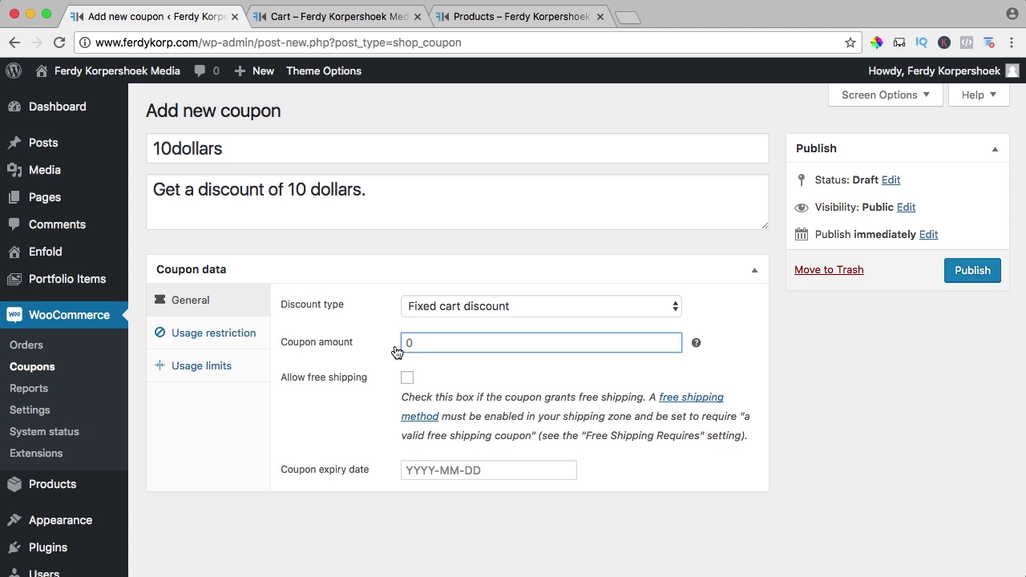
text(10)
click(234, 335)
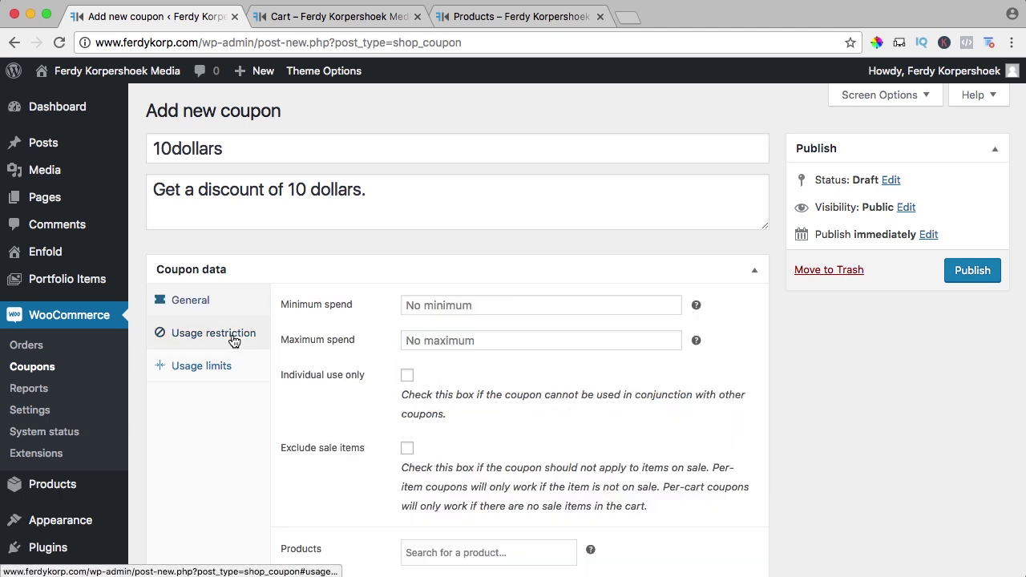
click(221, 366)
click(192, 300)
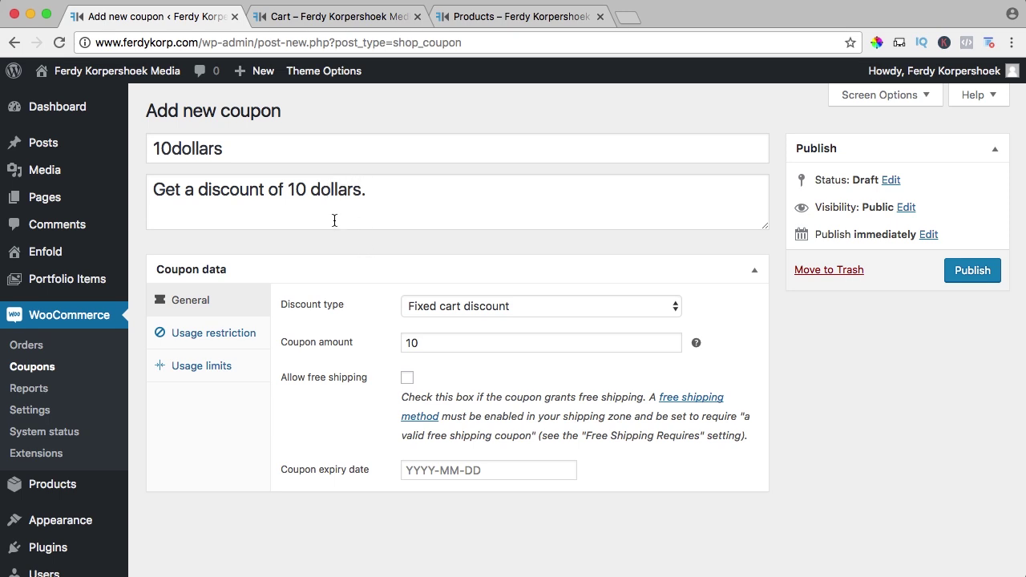
click(972, 270)
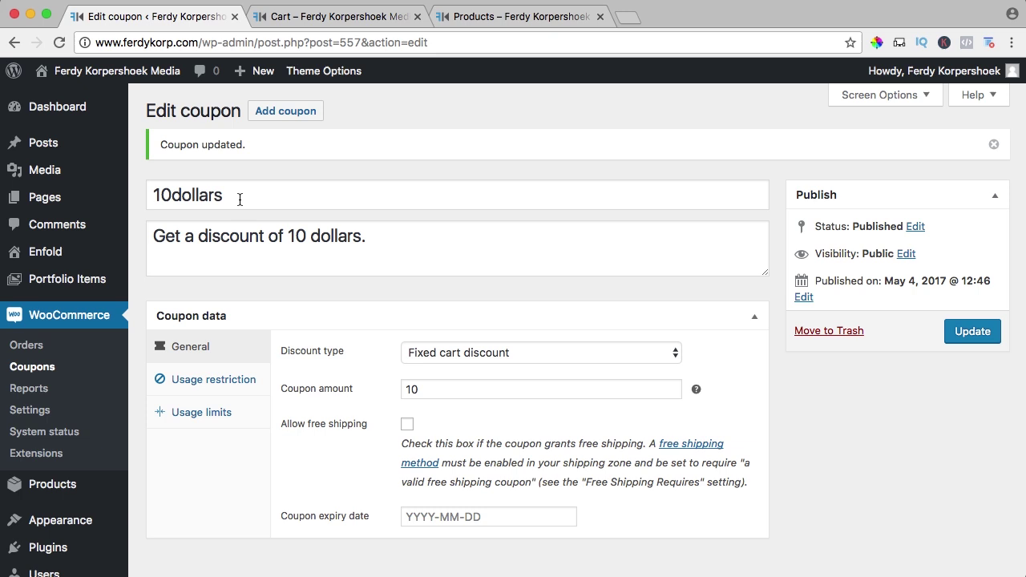
- In the cart, try applying 10dollars alongside the existing 10PERCENT coupon
click(312, 16)
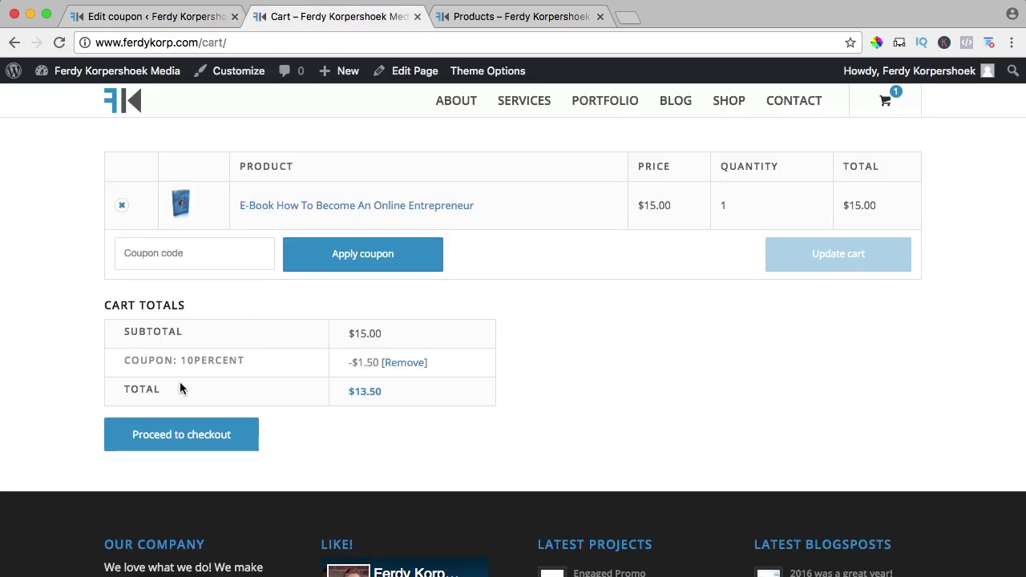
drag(246, 359, 225, 361)
click(255, 360)
click(179, 360)
click(185, 255)
text(10dollars)
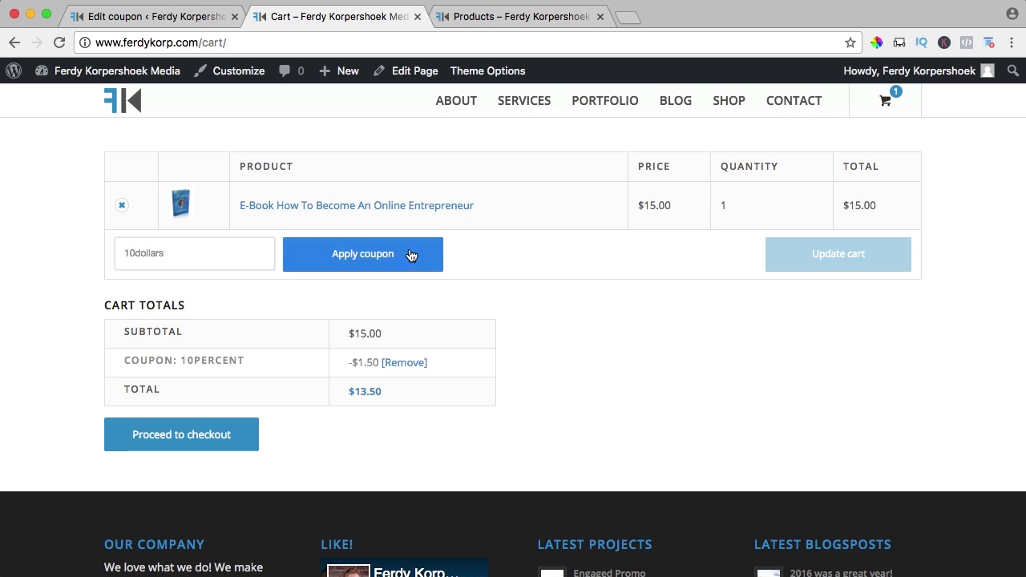
click(409, 254)
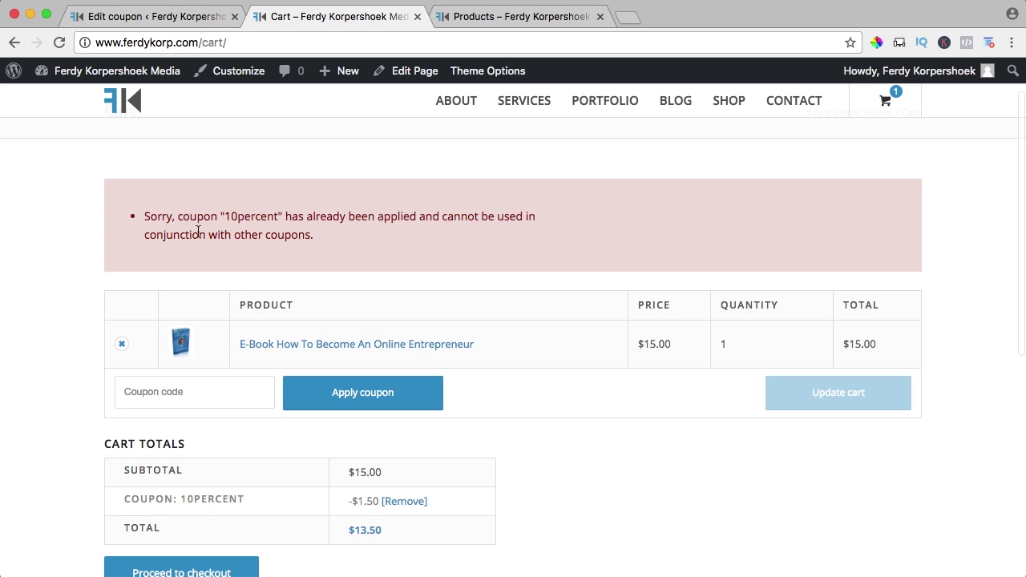
- Remove the 10PERCENT coupon and apply 10dollars, bringing the $15.00 e-book to $5.00
scroll(388, 229, down, 5)
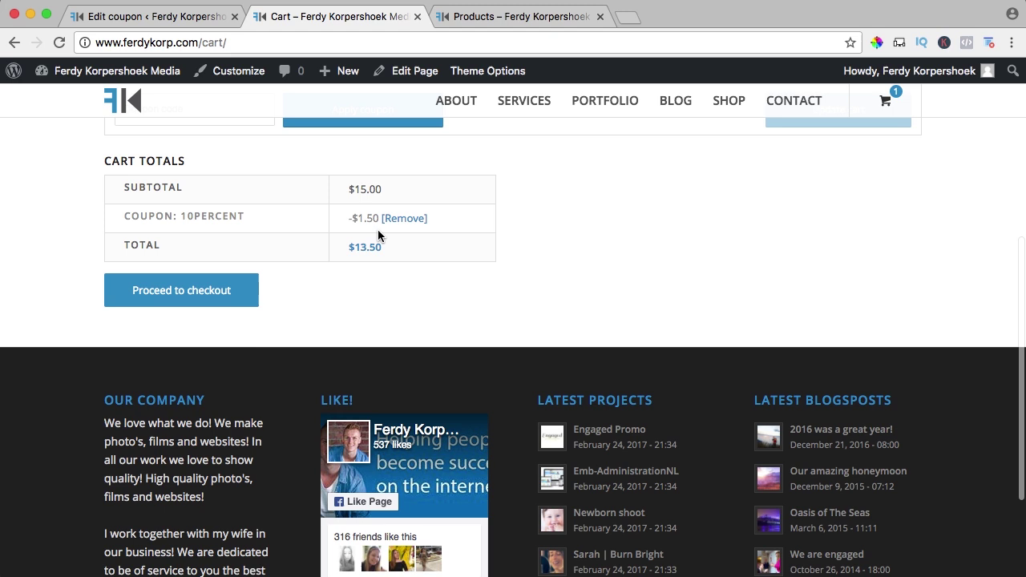
click(404, 219)
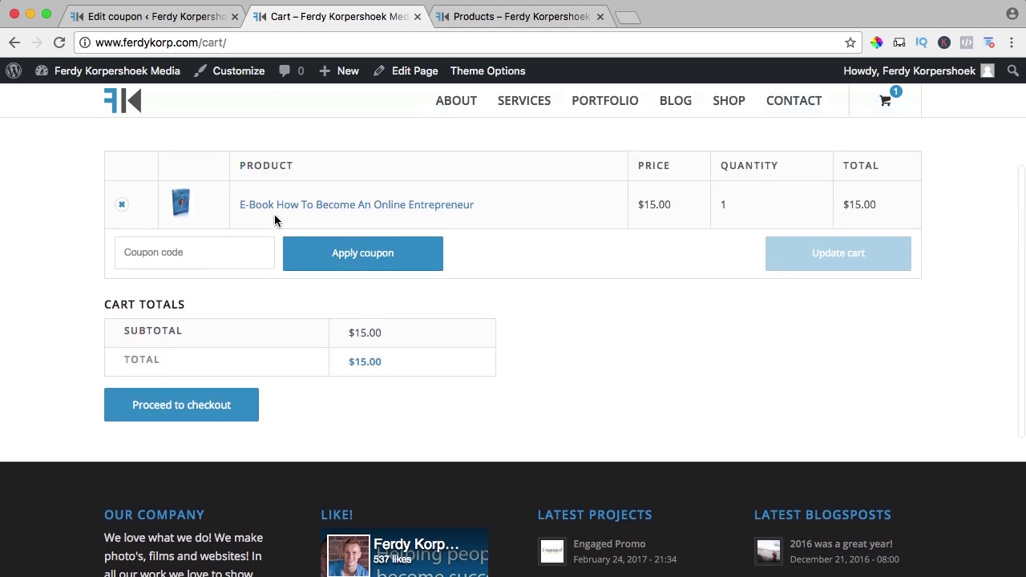
click(218, 244)
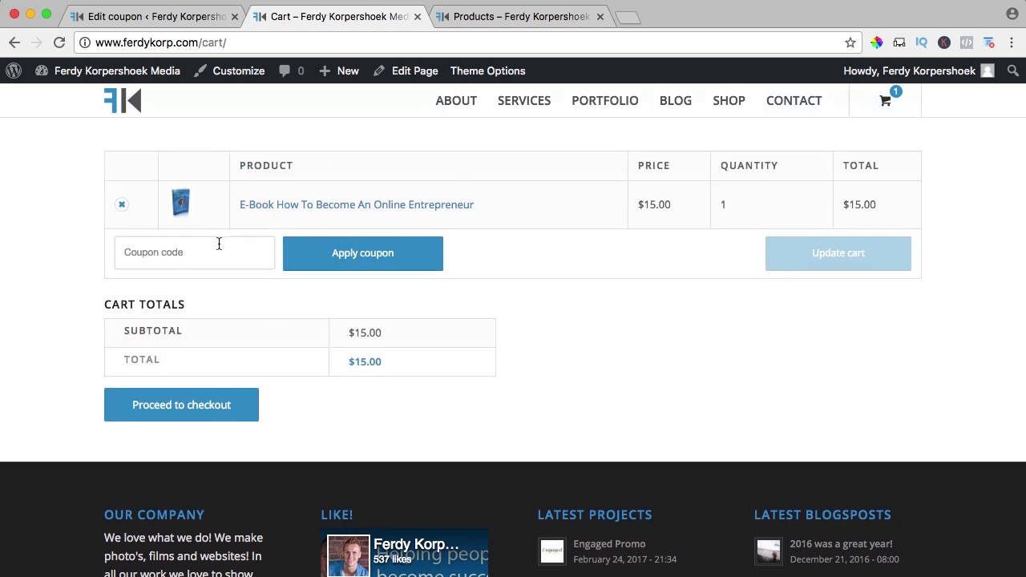
text(10dollars)
click(370, 253)
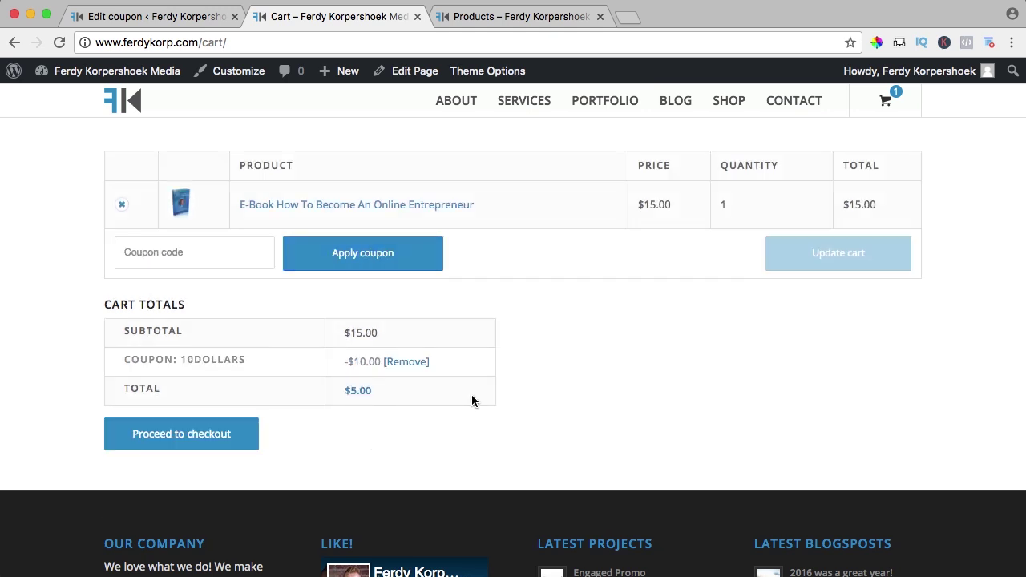
click(144, 17)
- Create coupon ebook, described 'Get discount on the ebook', as a fixed product discount of 10
click(280, 110)
text(ebook)
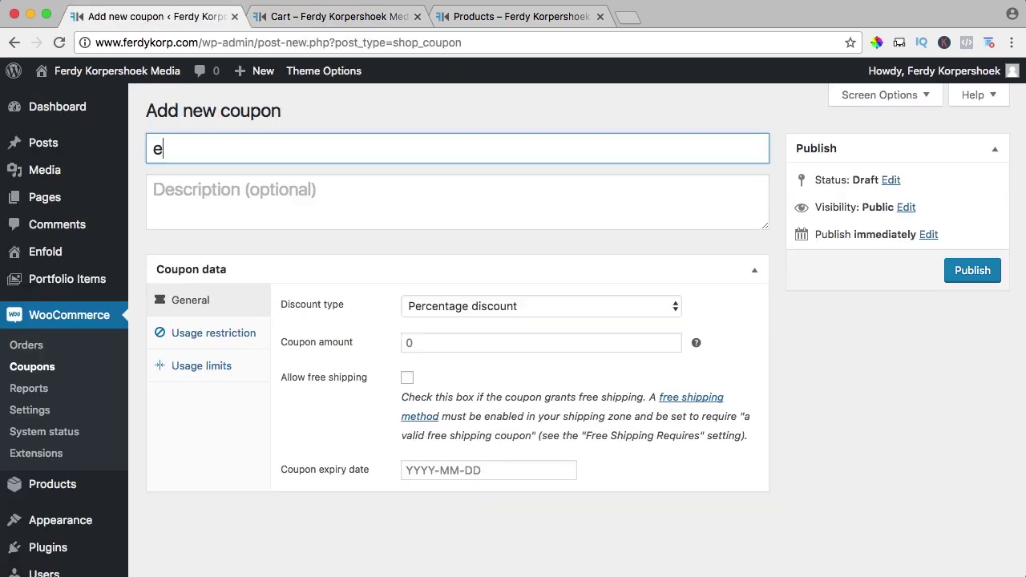
click(240, 190)
text(G)
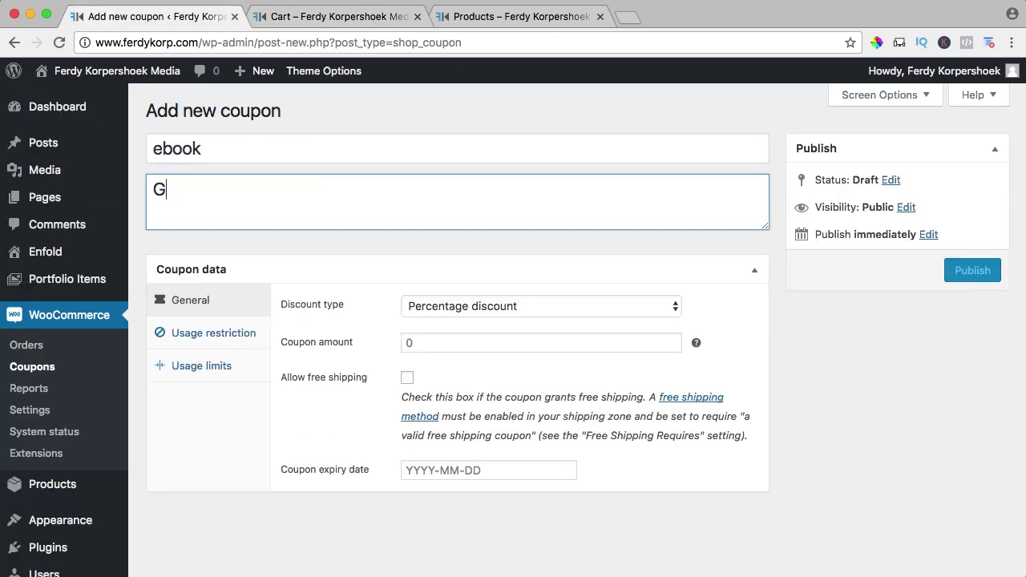
text(et discount on the ebook)
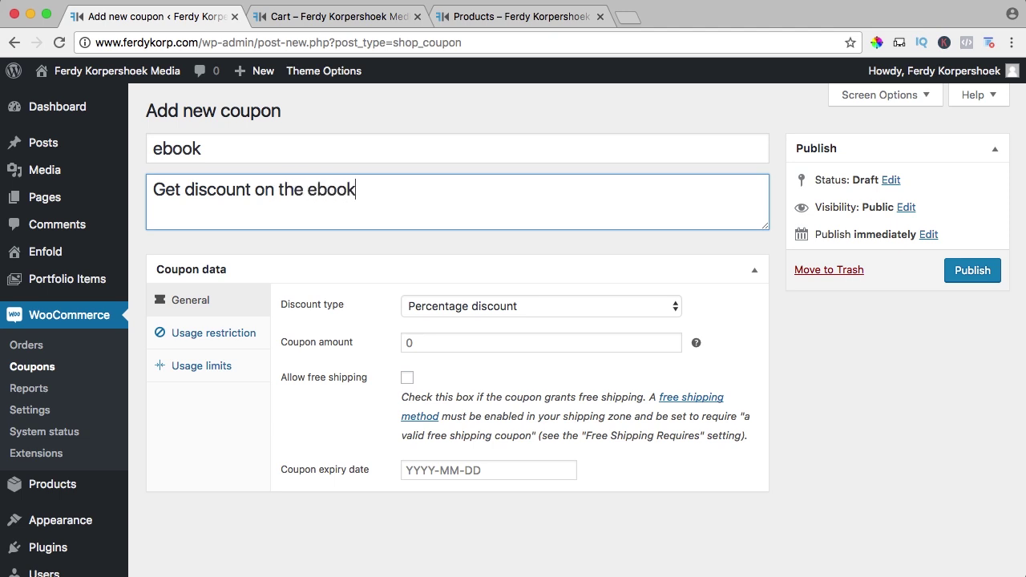
click(404, 316)
key(Escape)
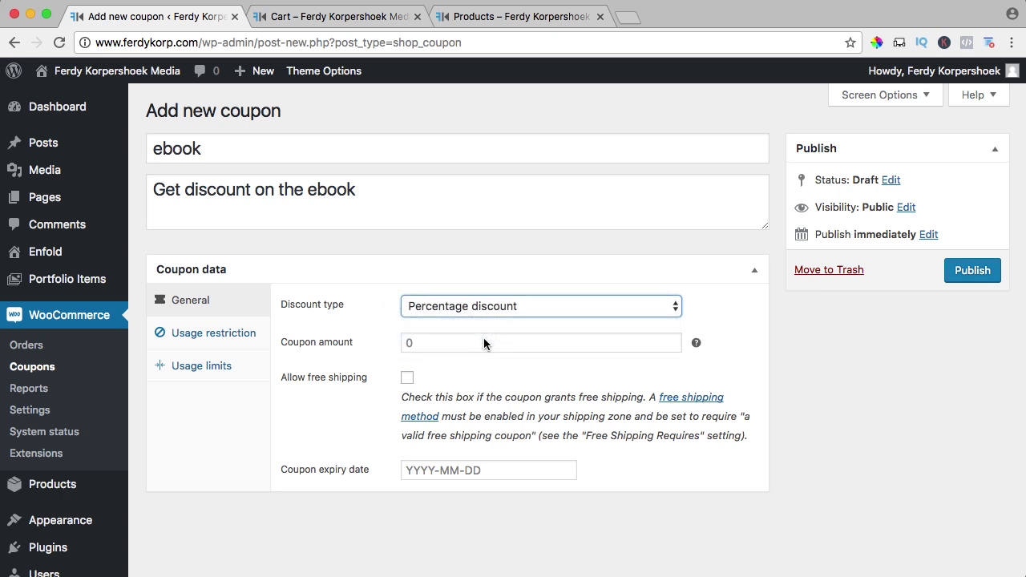
click(404, 343)
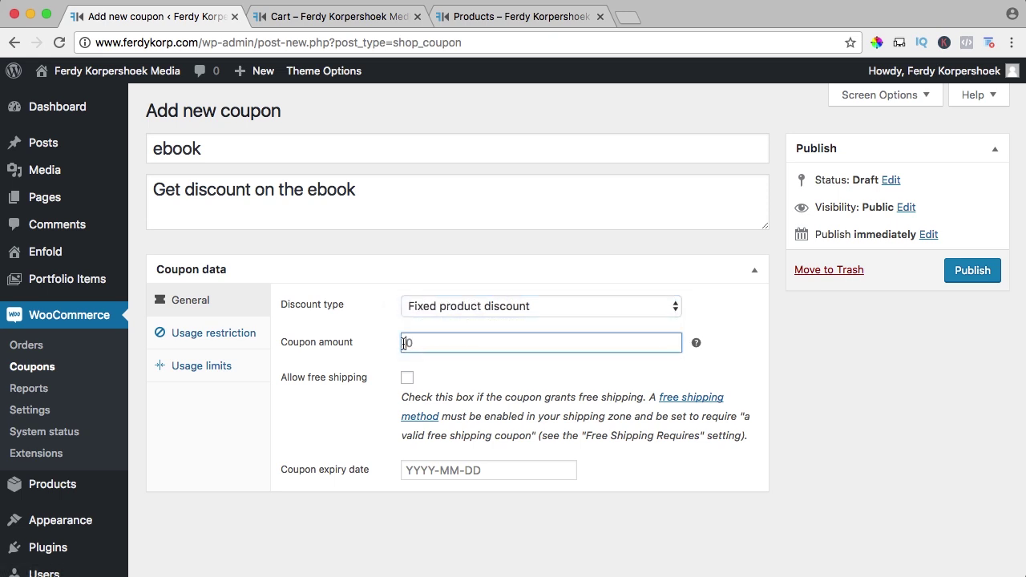
text(10)
key(Tab)
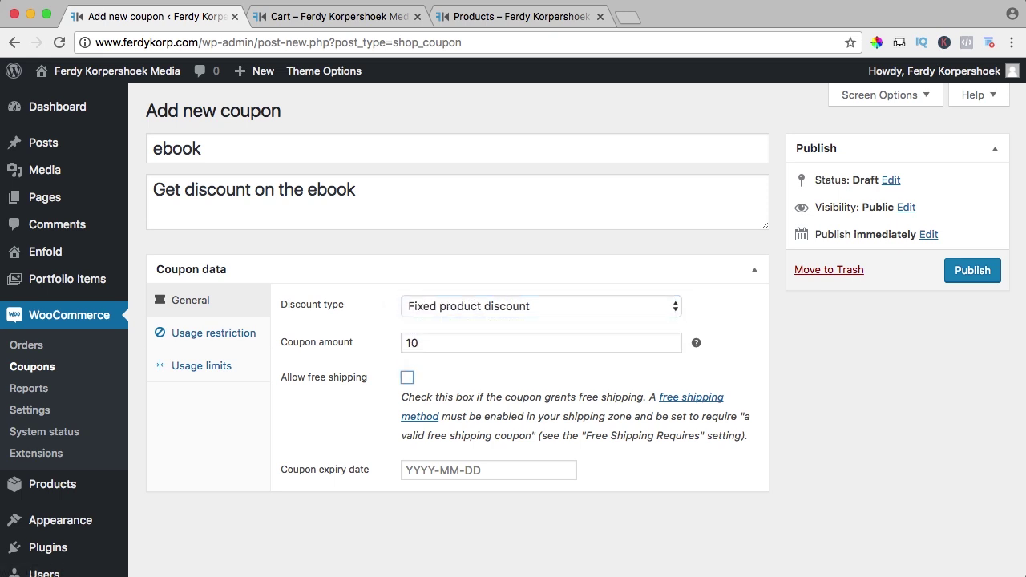
- Restrict the coupon to the E-Book How To Become An Online Entrepreneur product and publish it
click(201, 335)
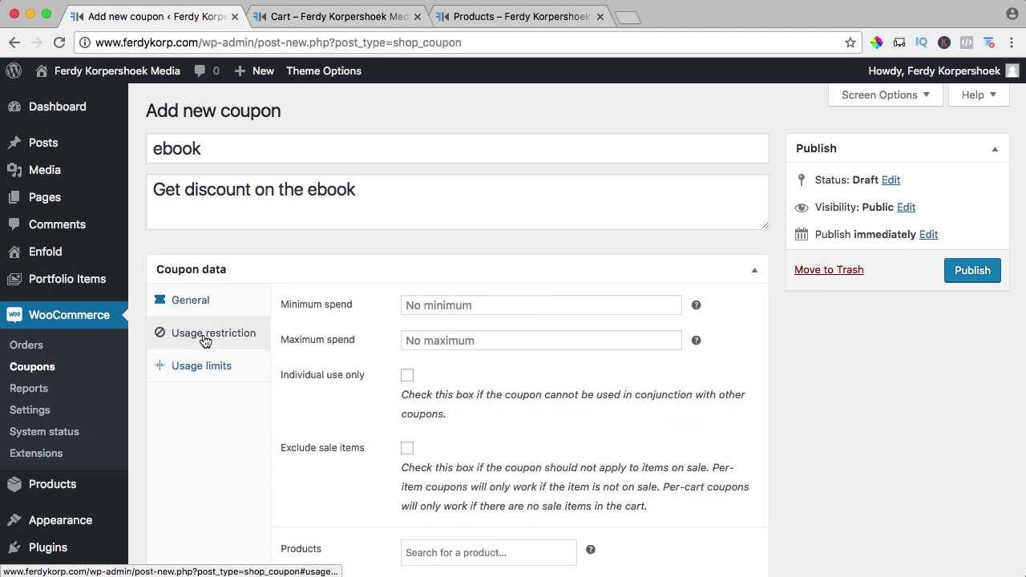
scroll(369, 328, down, 3)
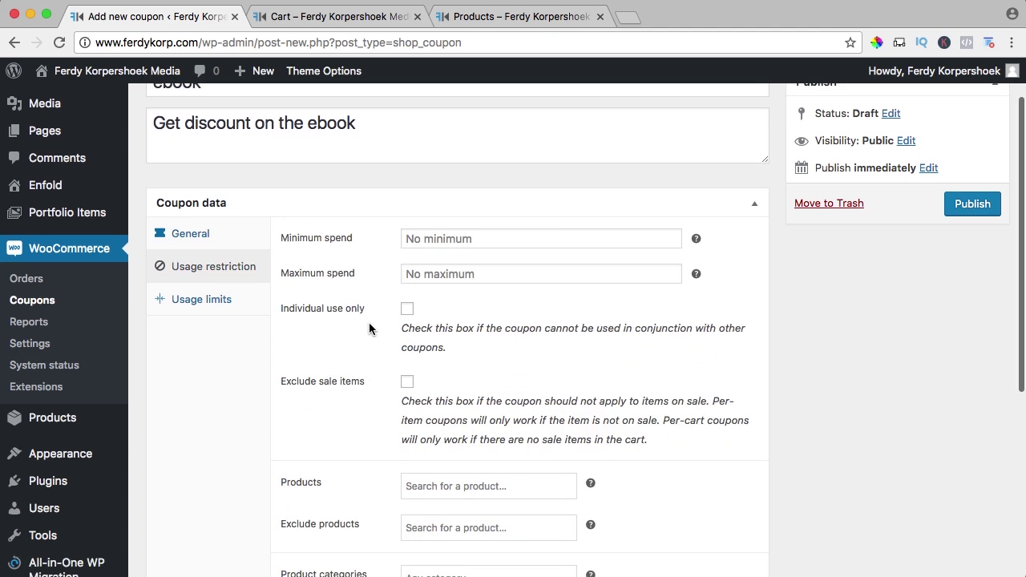
scroll(371, 329, down, 4)
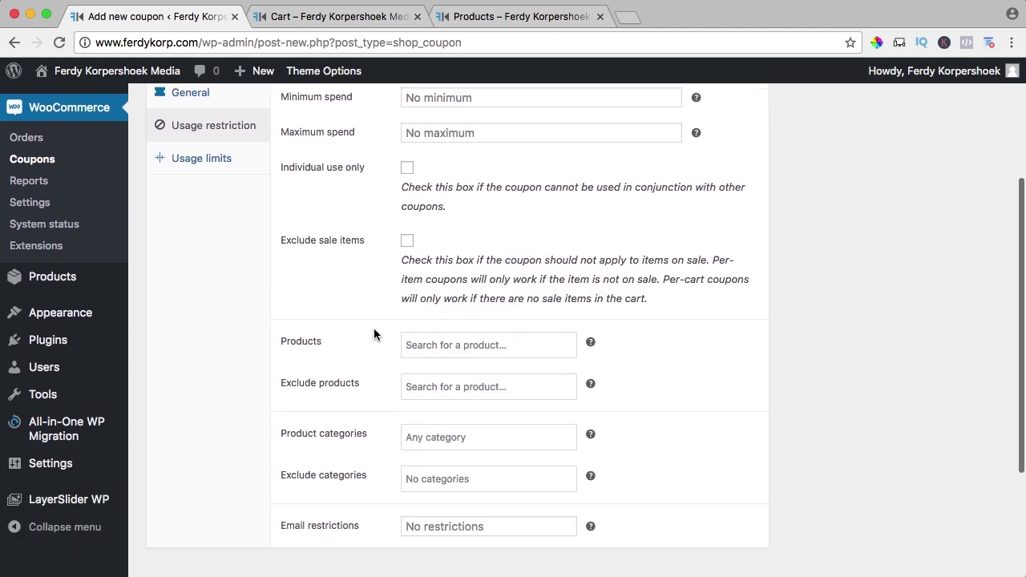
click(433, 346)
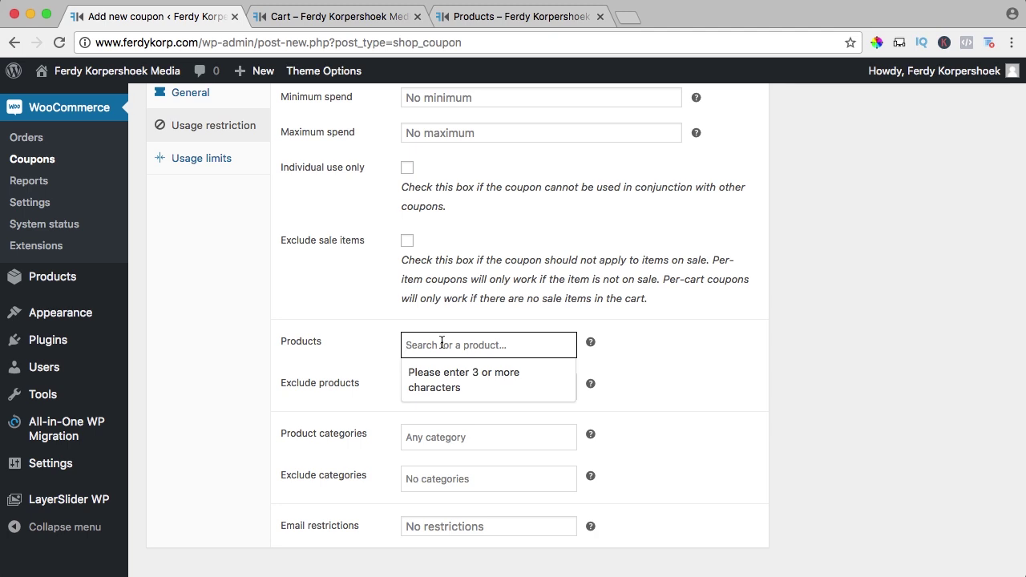
text(how)
click(462, 393)
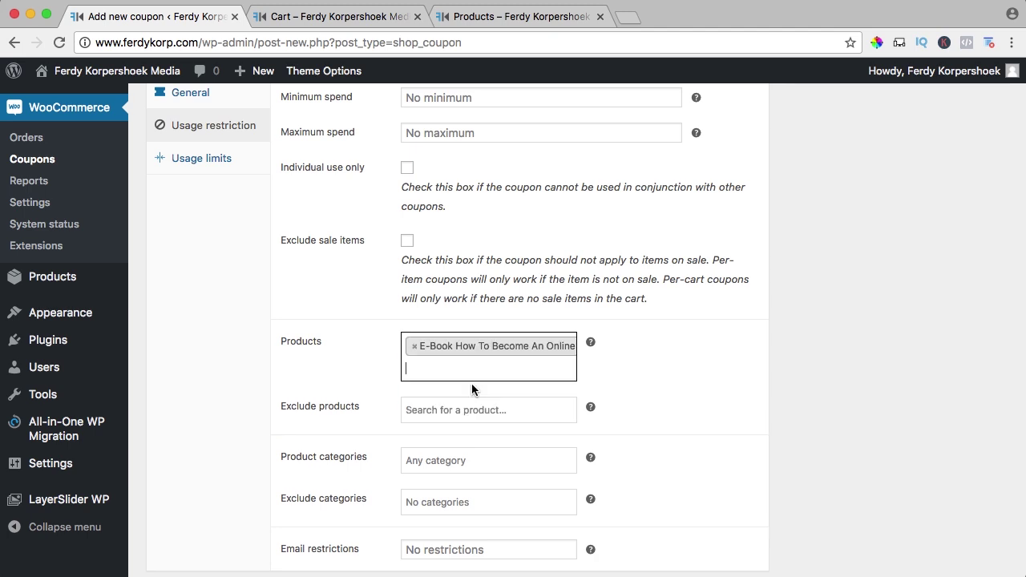
scroll(355, 378, down, 3)
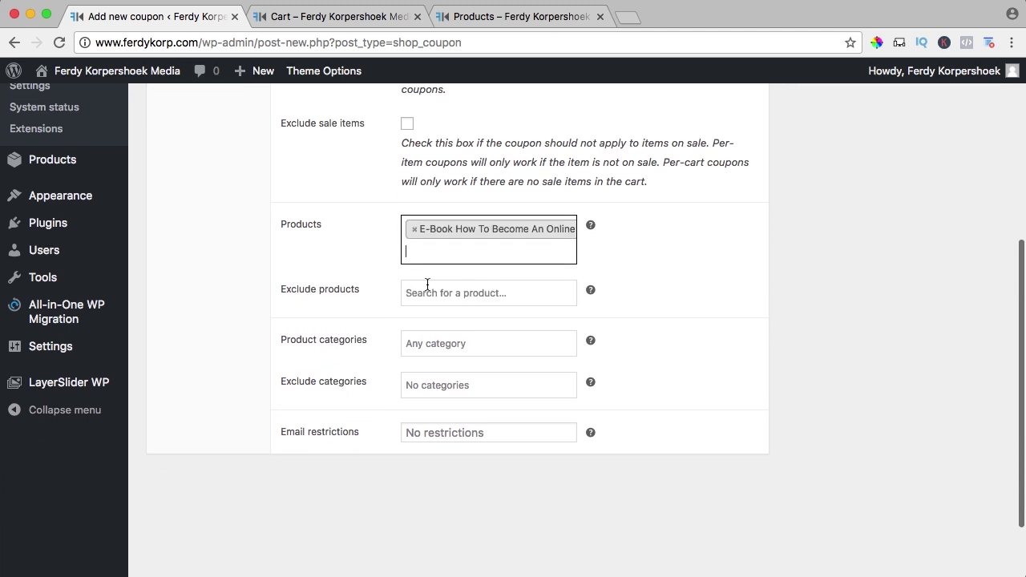
scroll(417, 297, down, 2)
scroll(433, 297, up, 2)
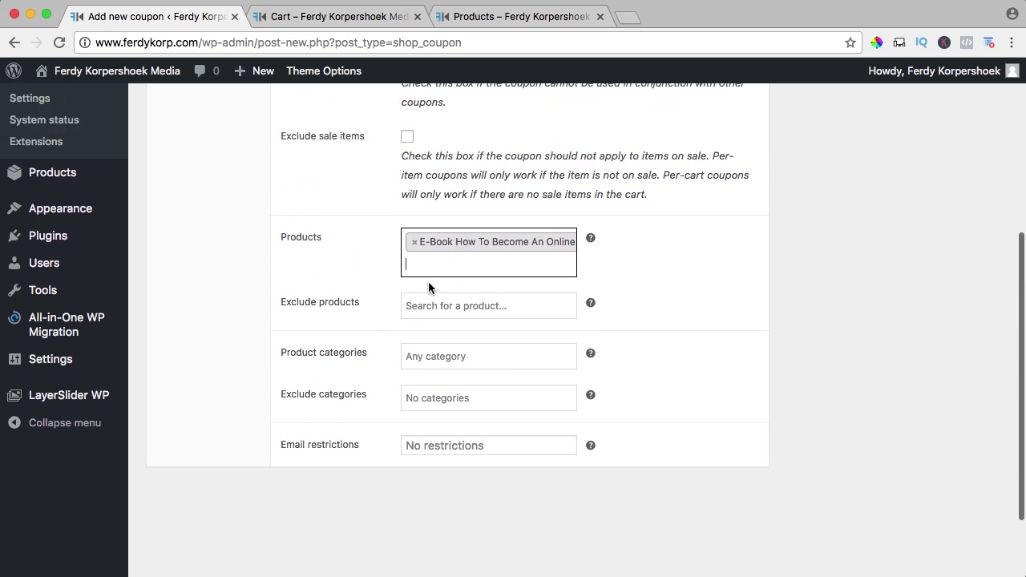
scroll(371, 315, up, 5)
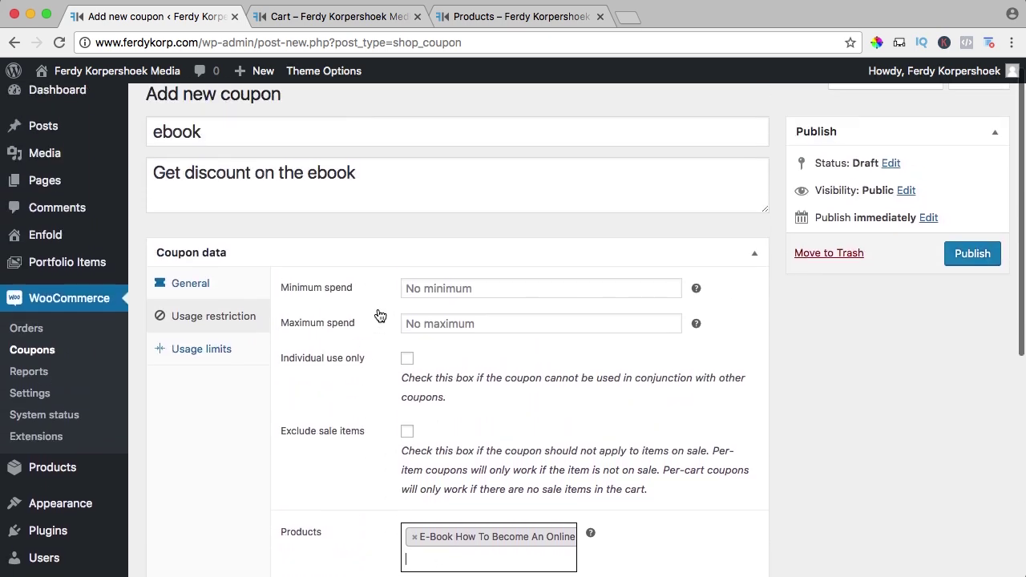
click(966, 276)
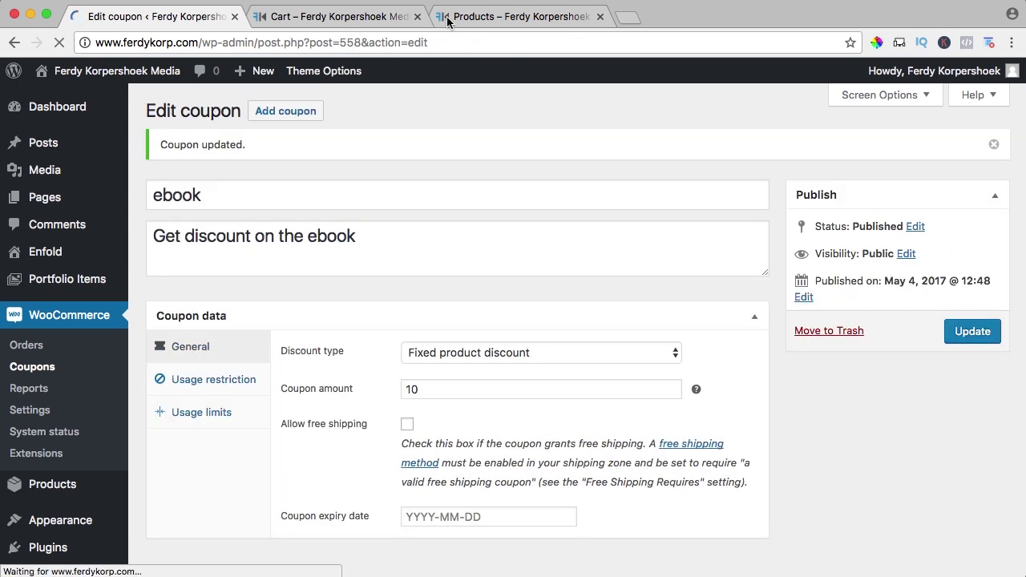
- From the shop page, add the Skype Session of 1 Hour and the Hoodie to the cart
click(355, 17)
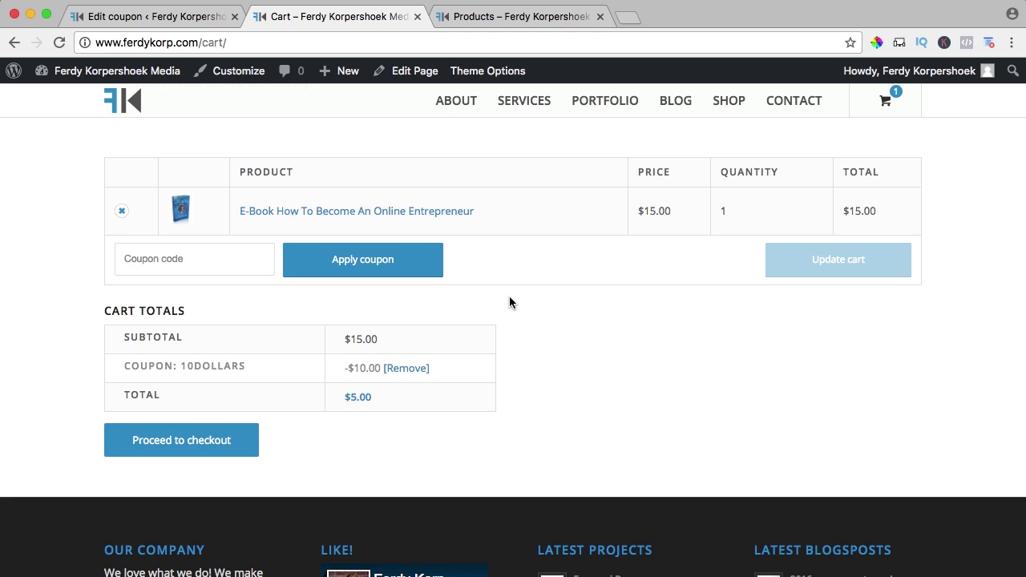
click(729, 100)
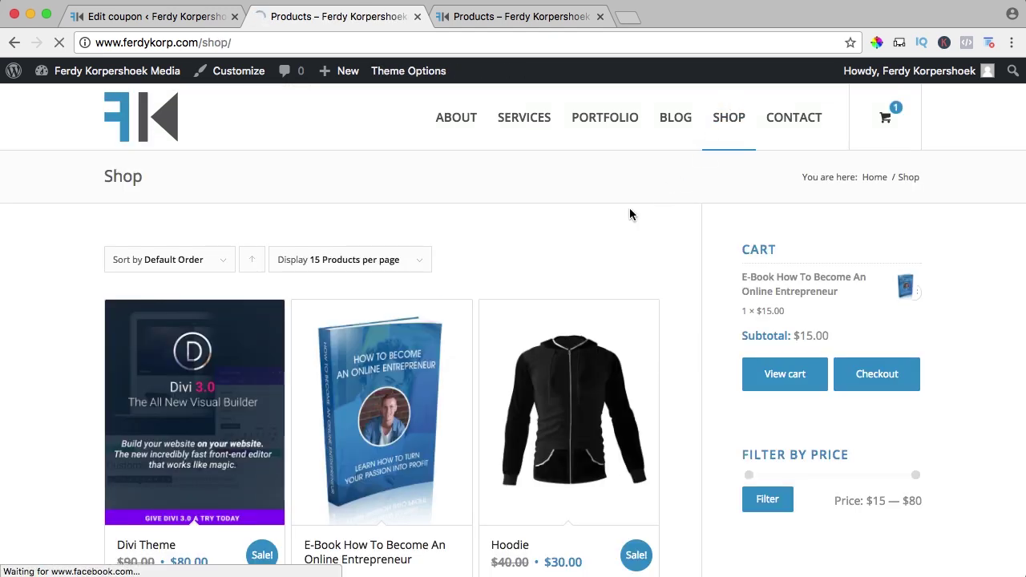
scroll(631, 214, down, 5)
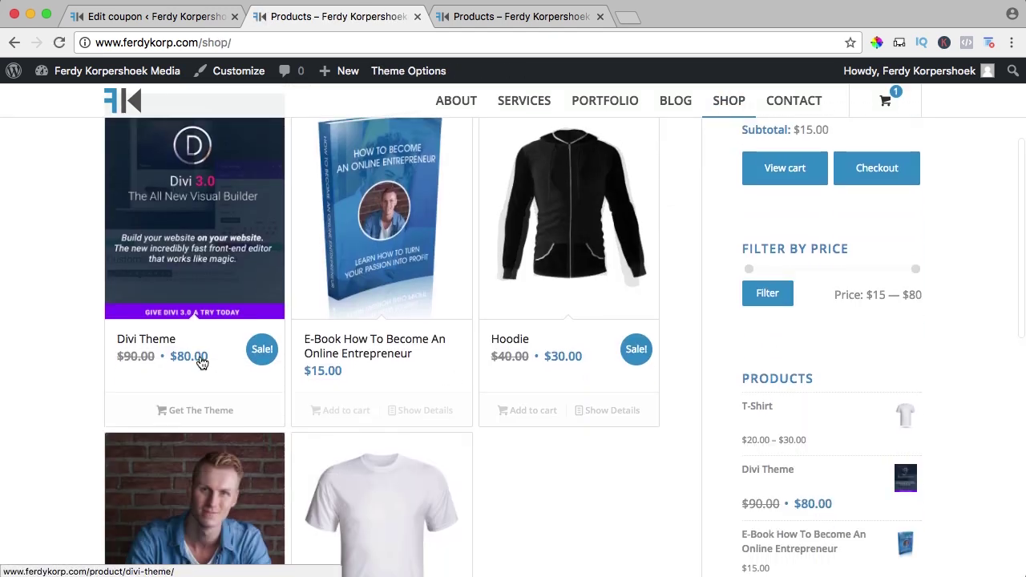
scroll(167, 409, down, 5)
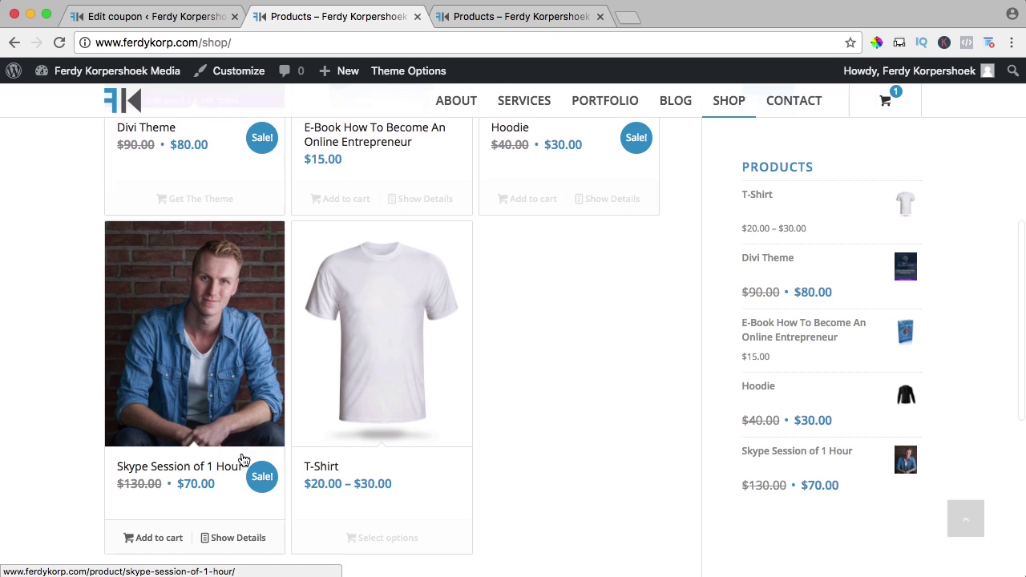
scroll(244, 459, down, 2)
click(157, 441)
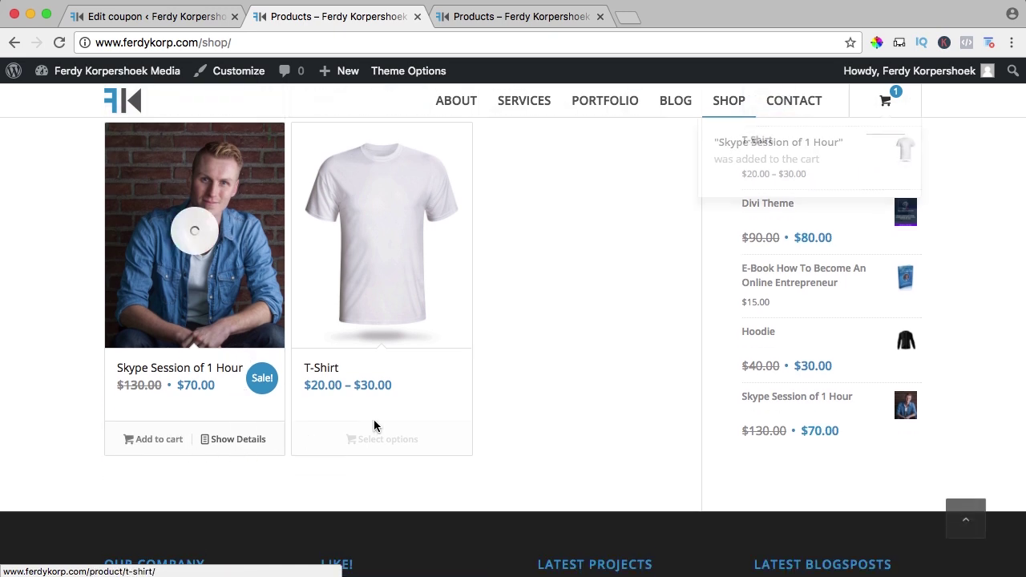
scroll(442, 406, up, 8)
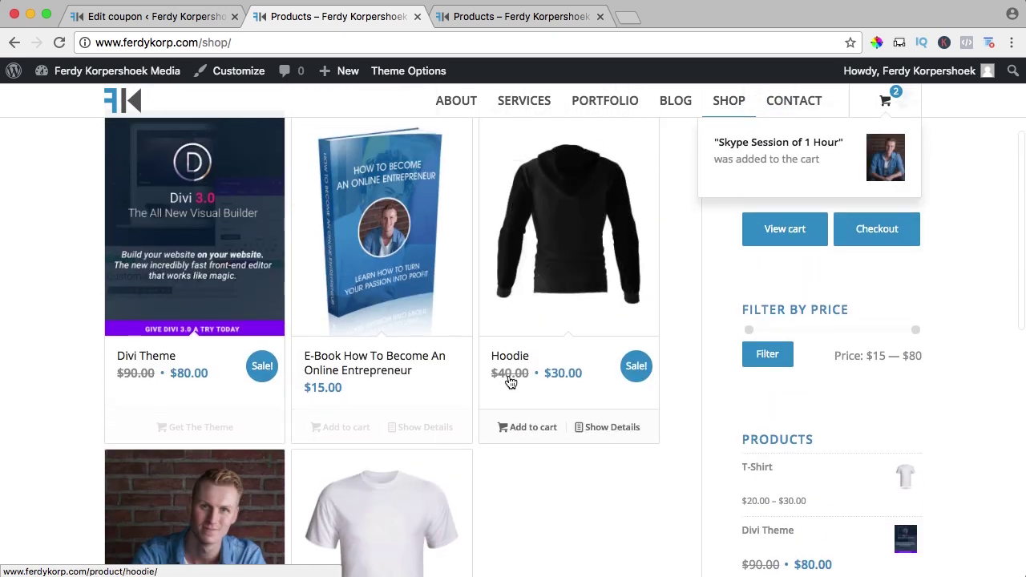
click(524, 426)
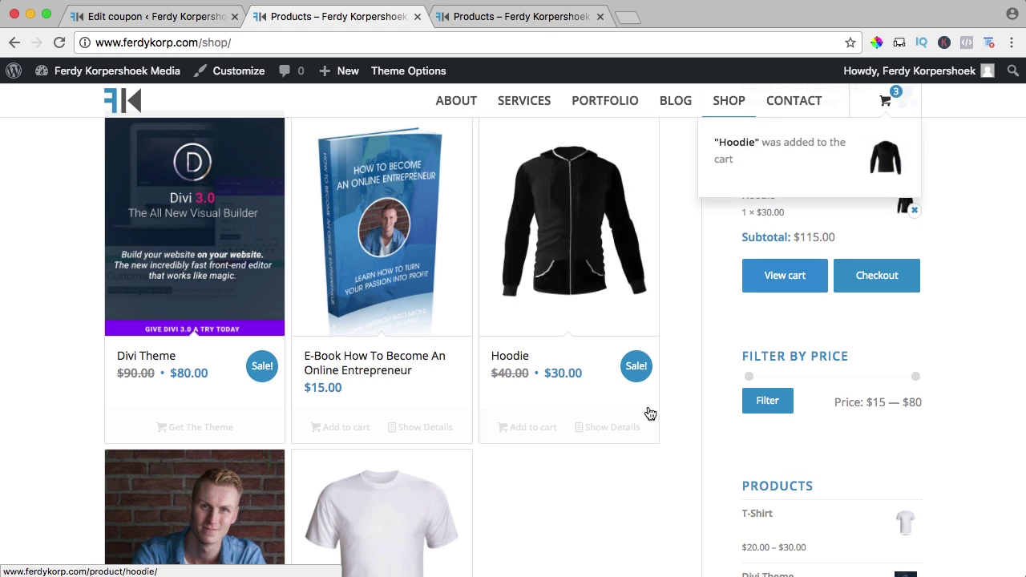
- On the cart page, enter the coupon code 'ebook' and apply it
click(781, 276)
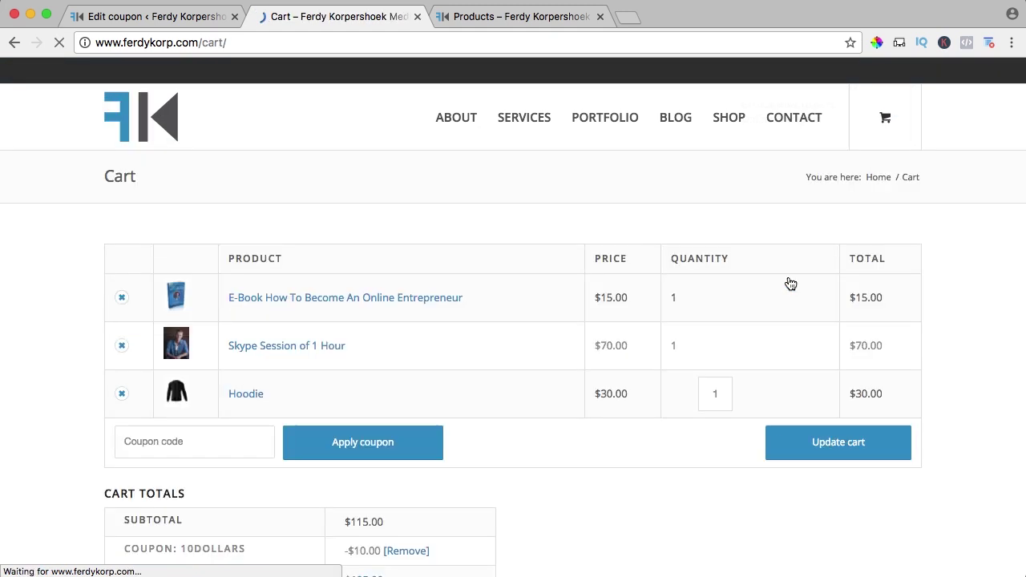
scroll(273, 304, down, 2)
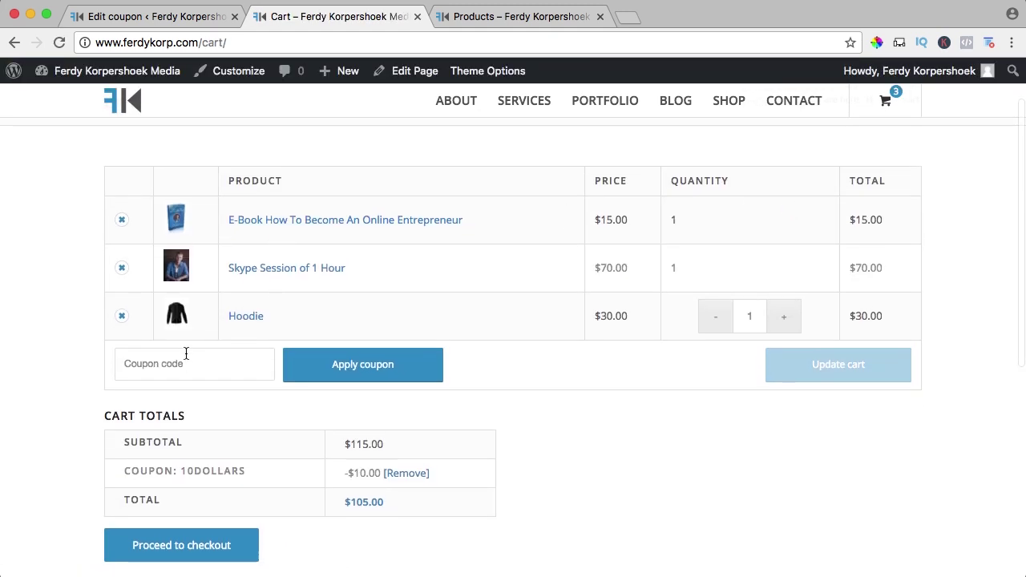
click(186, 353)
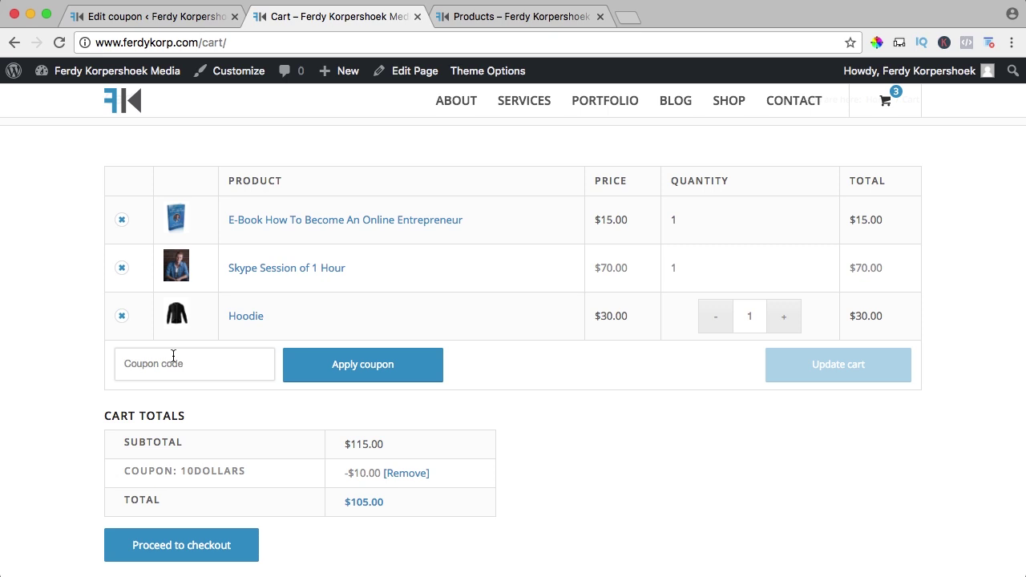
text(ebook)
click(344, 372)
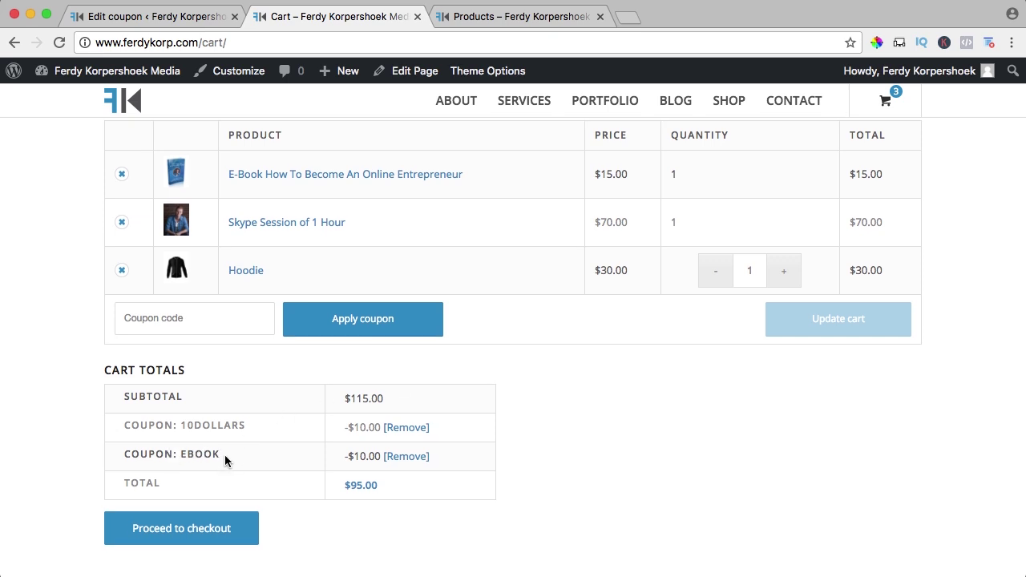
- Check the cart totals: 10DOLLARS and ebook each take $10 off, leaving $95.00
double_click(187, 426)
click(248, 426)
scroll(527, 385, up, 2)
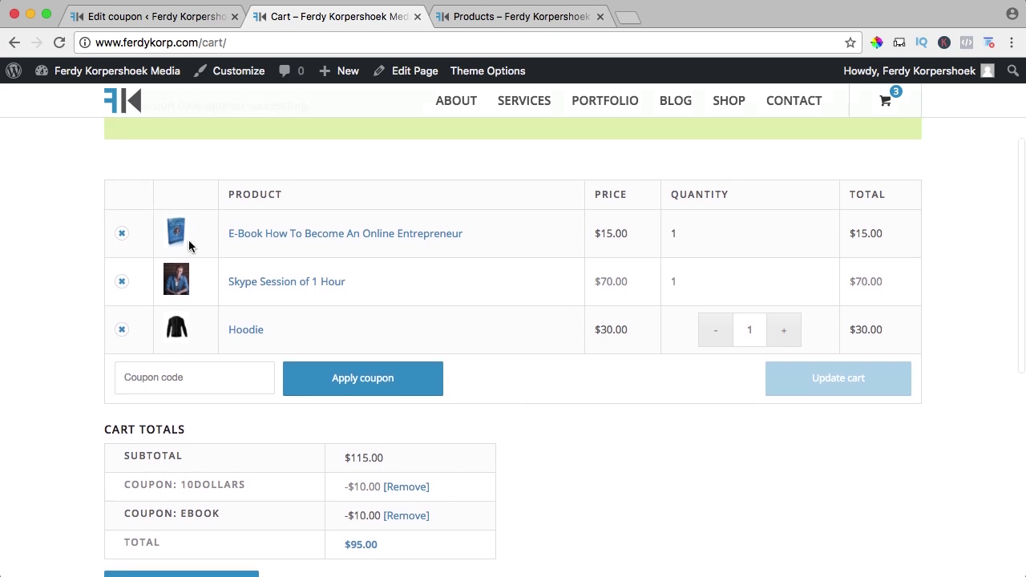
- Remove the E-Book row and confirm the ebook coupon drops, leaving a $90.00 total
click(122, 234)
drag(192, 216, 417, 217)
click(417, 217)
scroll(417, 218, down, 8)
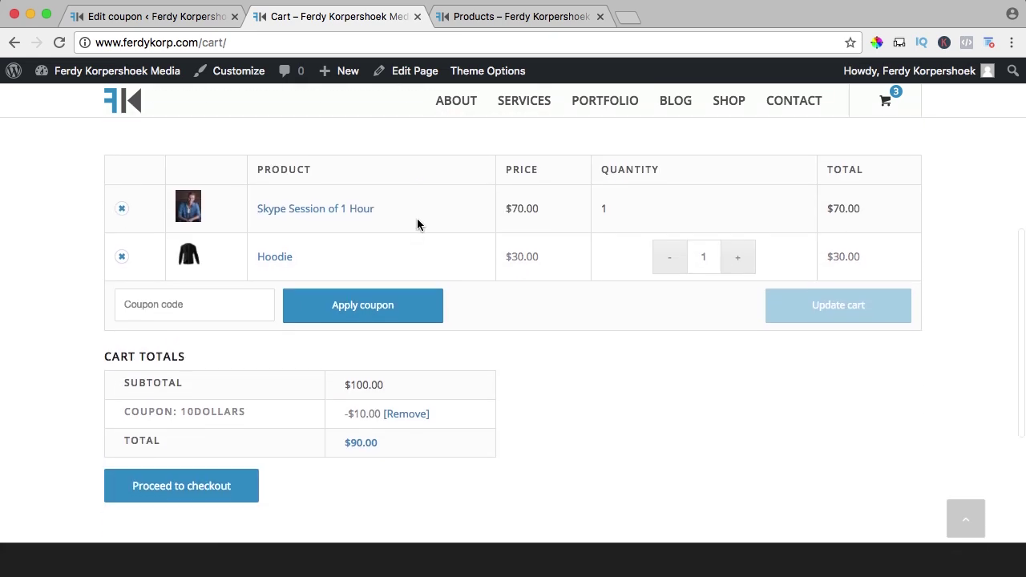